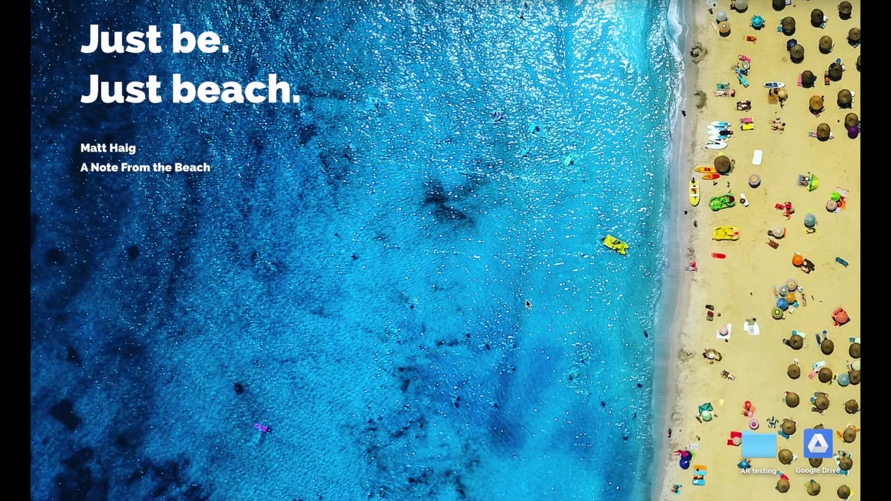
Open the Prezi desktop app, look over the list of all presentations and close the window
mouse_move(289, 495)
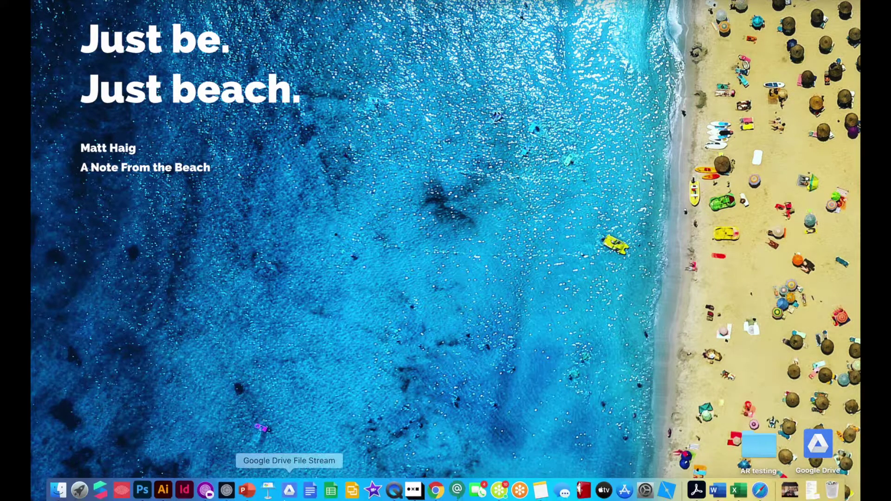
left_click(227, 489)
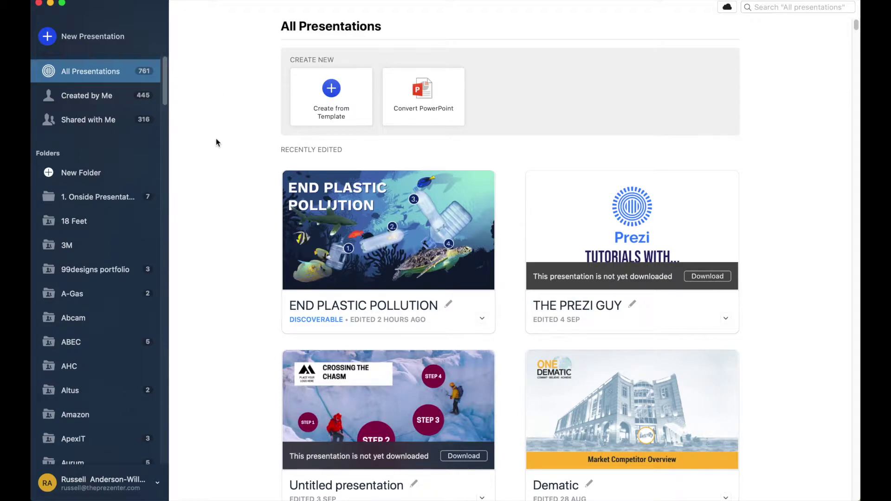
scroll(399, 260, "down", 3)
scroll(417, 221, "down", 3)
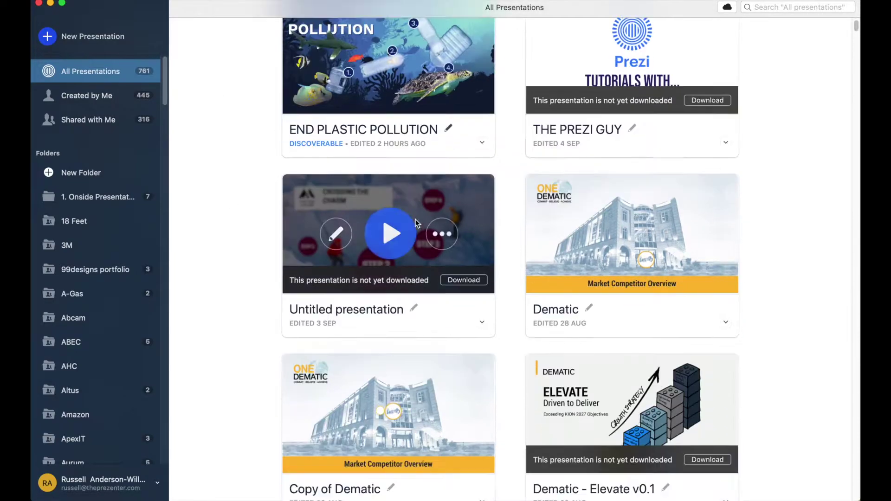
scroll(411, 219, "up", 5)
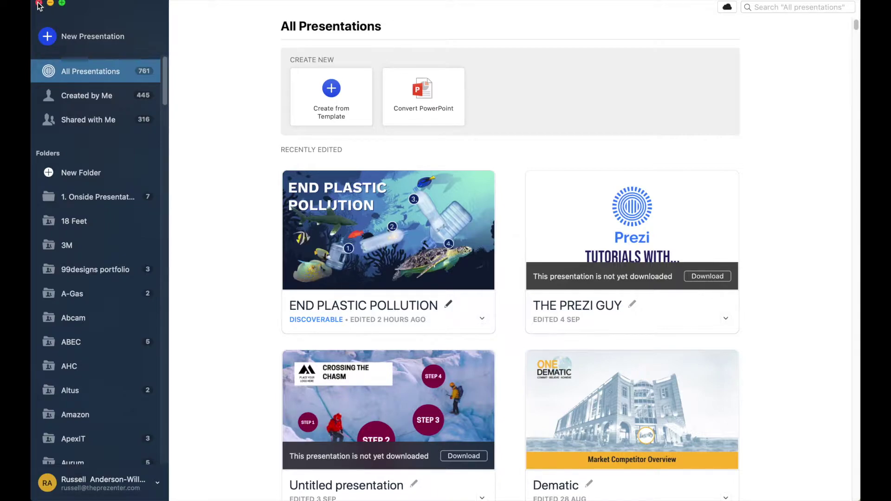
left_click(38, 5)
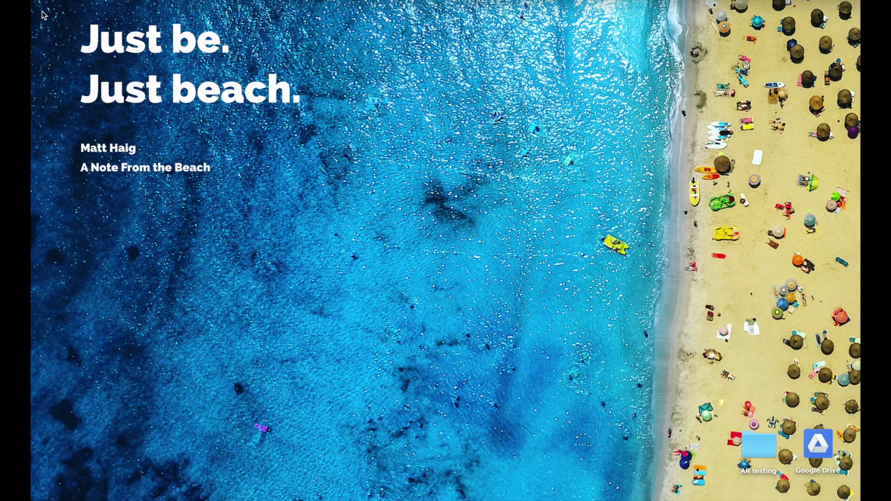
Switch to the Prezi website in the browser, log in and start a new presentation from the presentations dashboard
key("ctrl+Right")
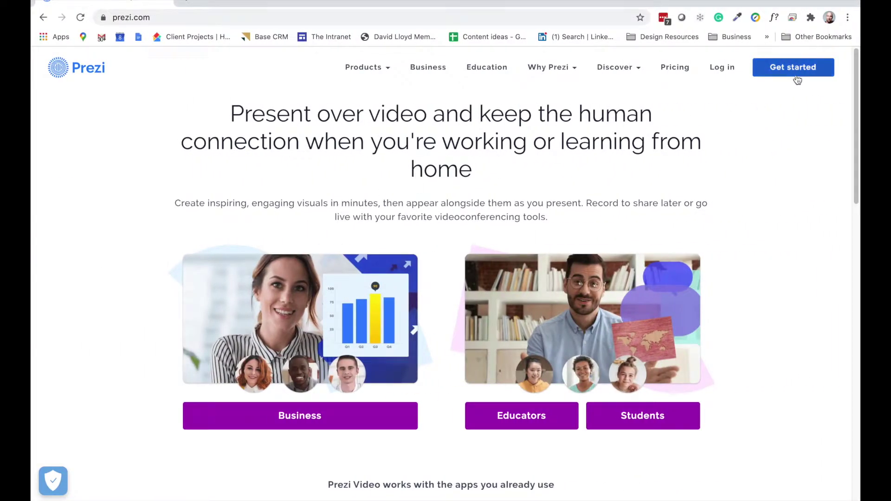
left_click(722, 69)
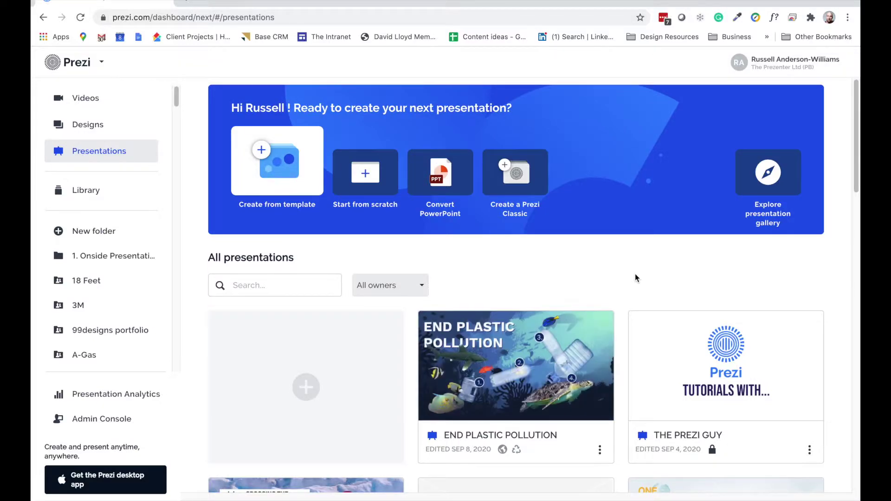
scroll(634, 279, "down", 3)
scroll(624, 278, "up", 3)
scroll(610, 239, "down", 2)
scroll(618, 228, "down", 5)
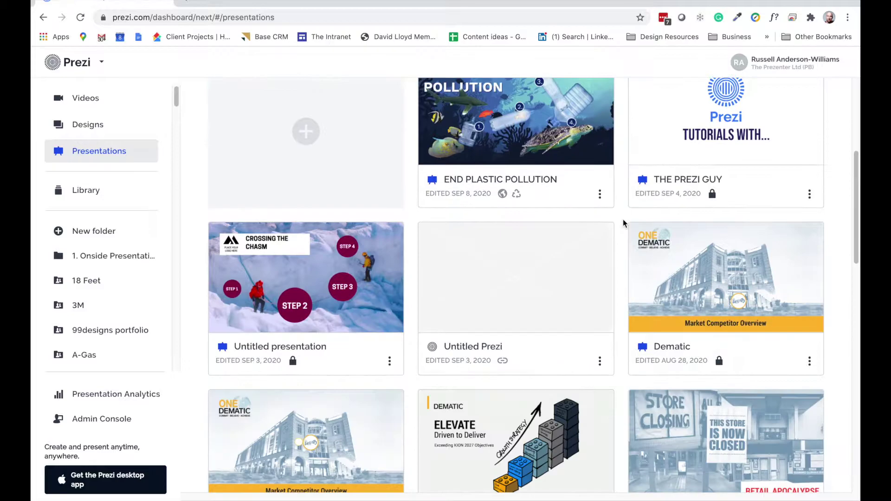
scroll(625, 222, "down", 3)
scroll(625, 222, "up", 8)
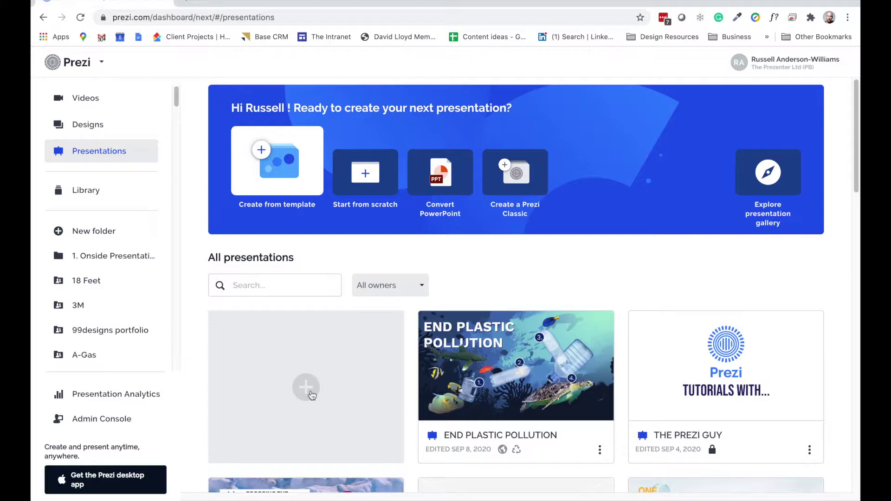
left_click(309, 390)
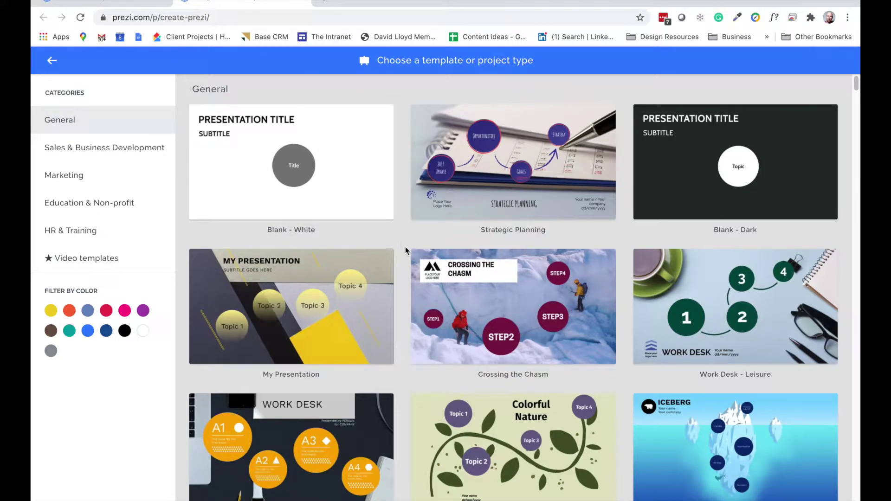
Browse the General and Sales & Business Development presentation templates
scroll(402, 258, "down", 4)
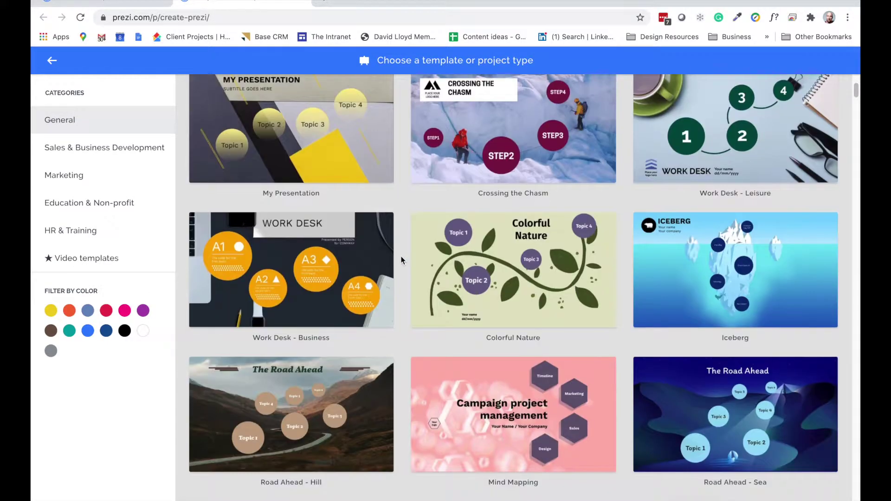
scroll(400, 257, "down", 4)
scroll(401, 259, "down", 9)
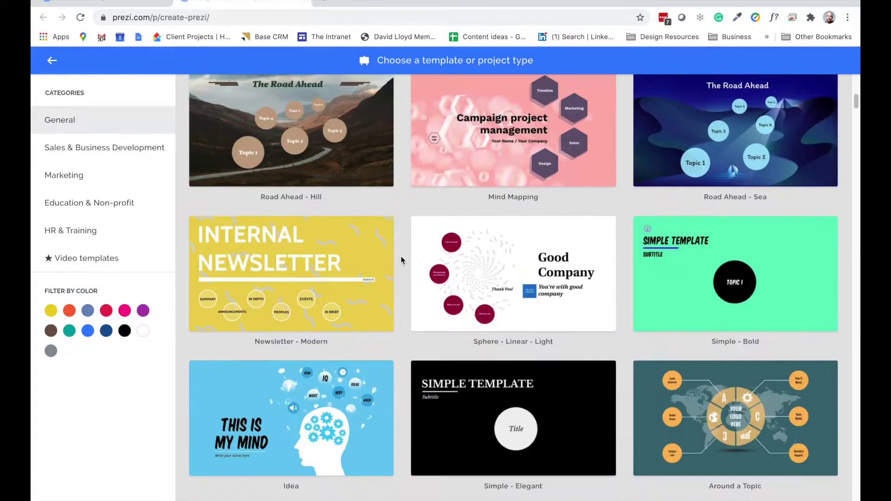
scroll(401, 261, "down", 4)
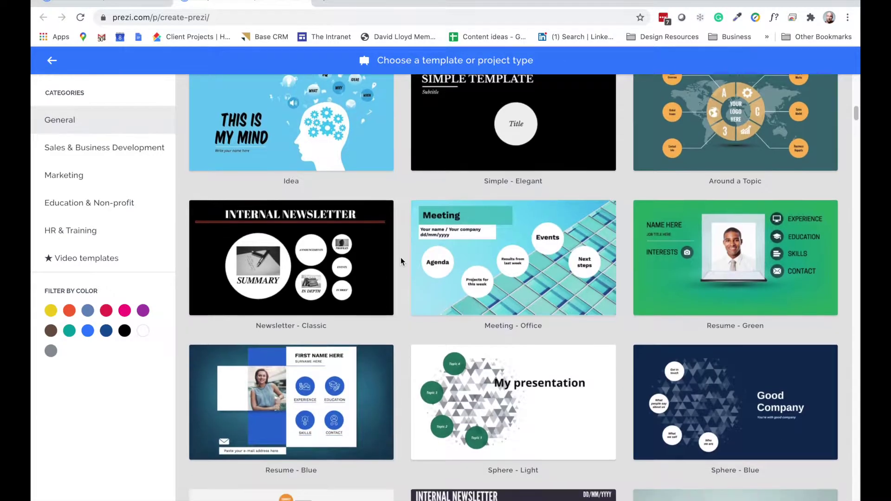
scroll(396, 263, "down", 4)
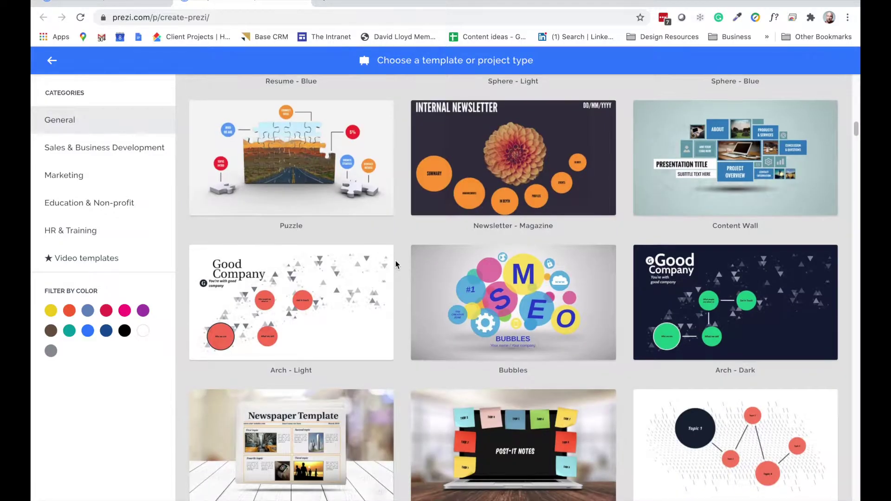
scroll(396, 264, "down", 4)
scroll(401, 265, "down", 2)
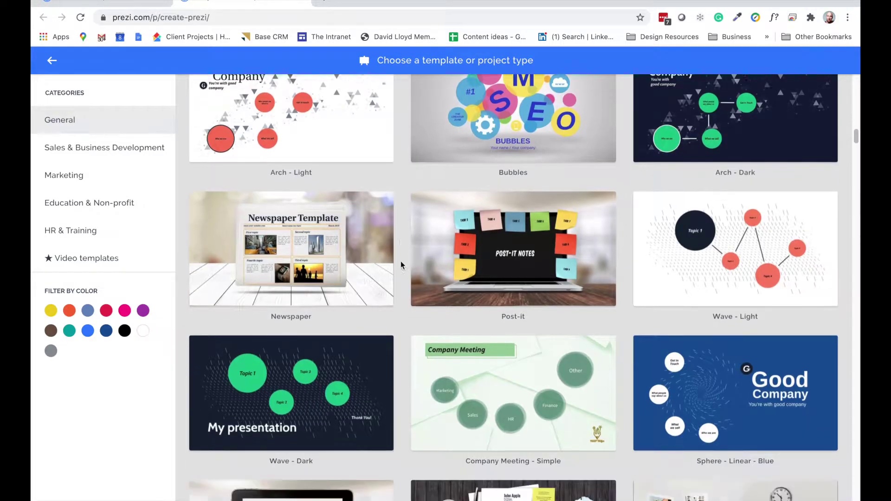
scroll(402, 263, "down", 2)
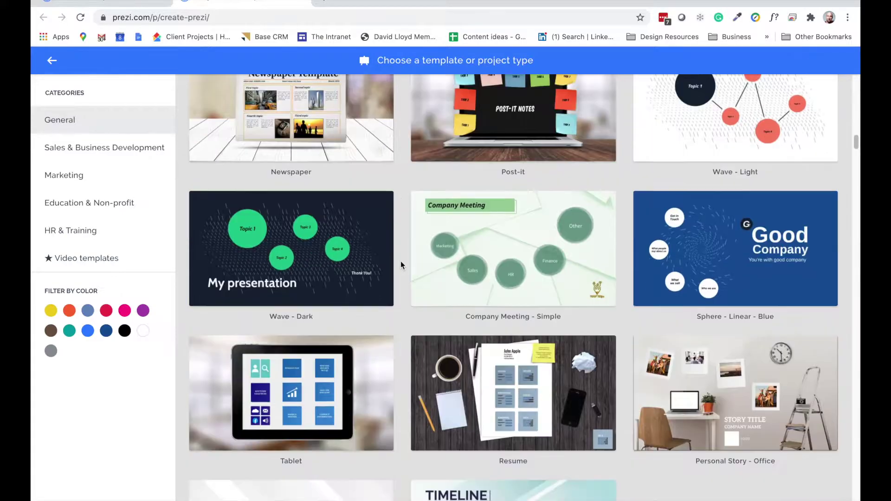
scroll(402, 265, "down", 1)
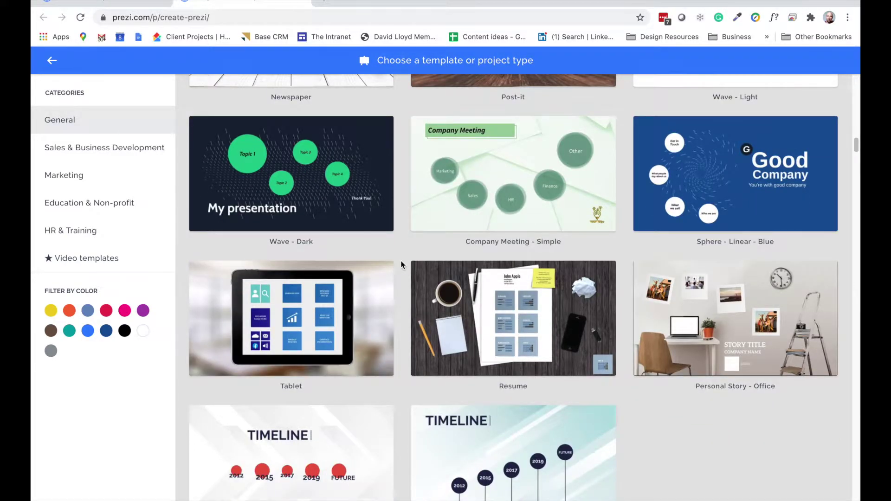
scroll(402, 265, "down", 4)
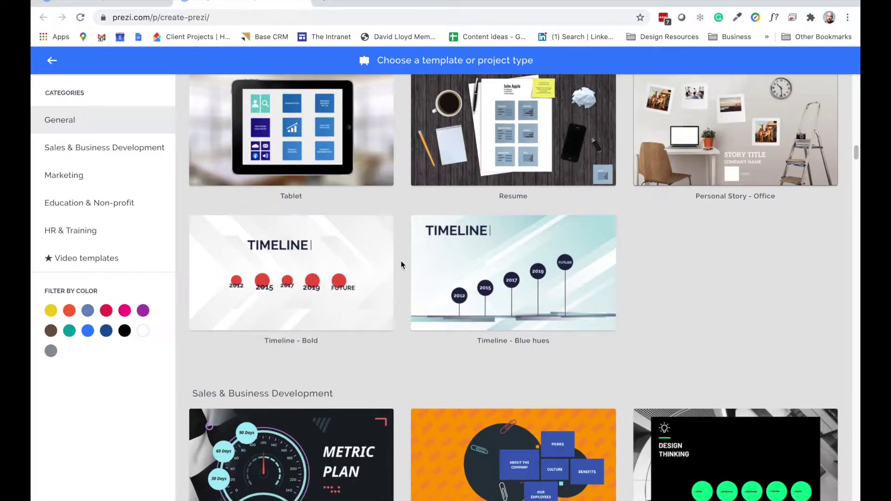
scroll(402, 265, "down", 5)
scroll(402, 265, "down", 1)
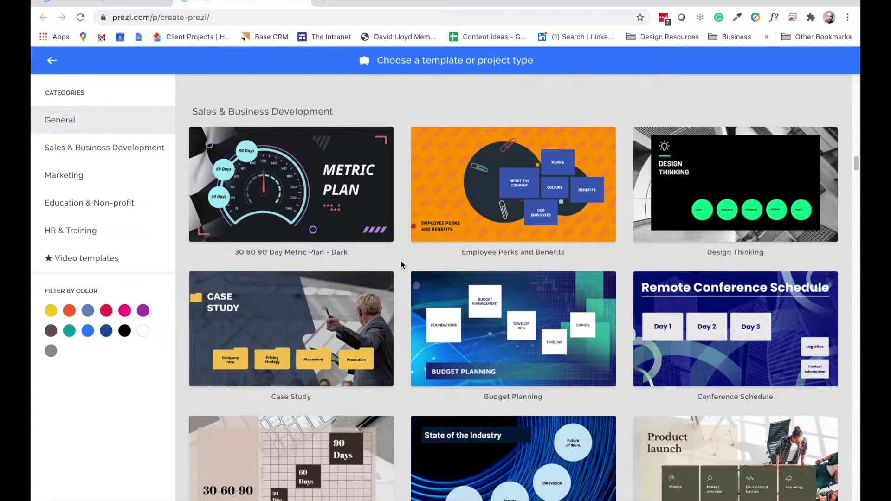
scroll(401, 264, "down", 1)
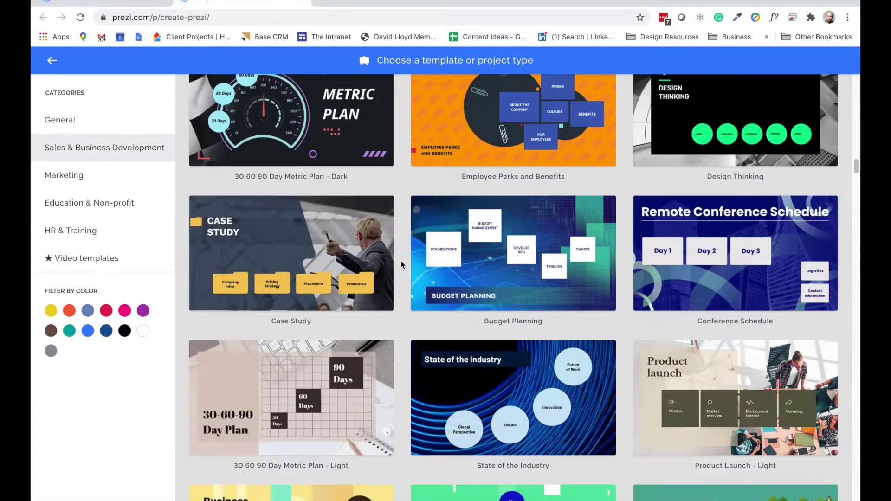
scroll(401, 265, "down", 10)
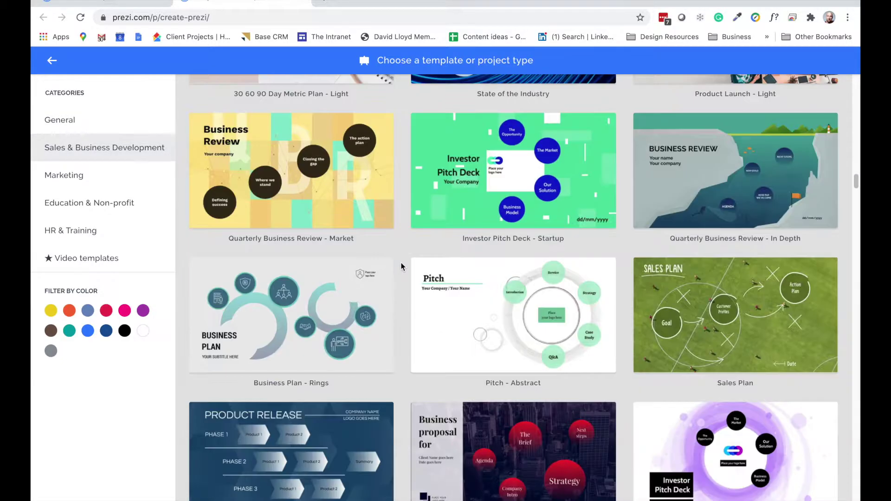
scroll(402, 267, "up", 15)
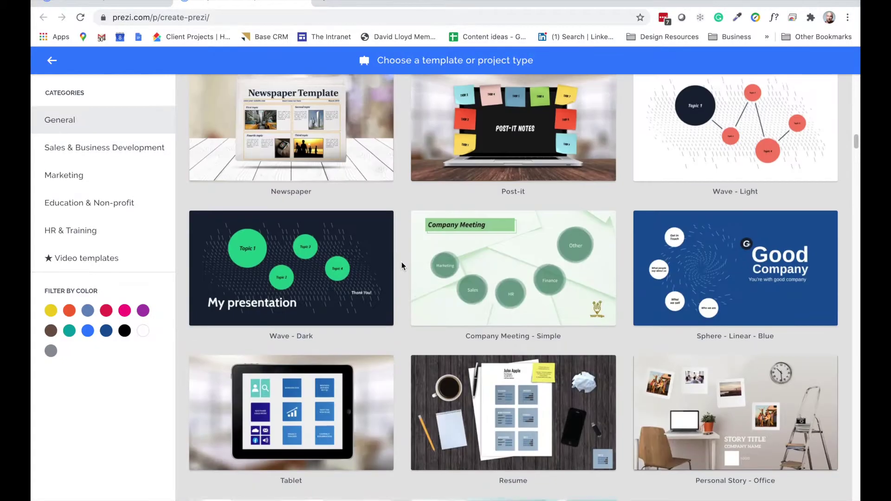
scroll(402, 265, "up", 10)
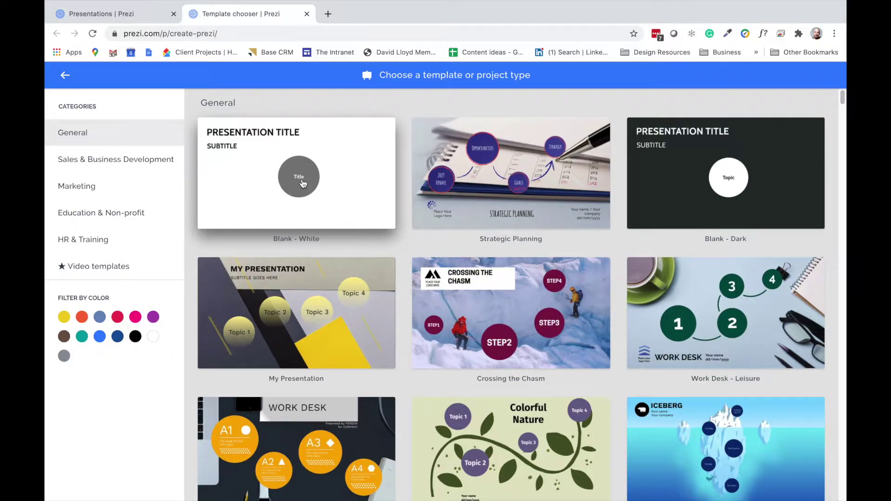
Create the presentation from the Blank - White template and delete the grey topic circle on its overview
left_click(302, 183)
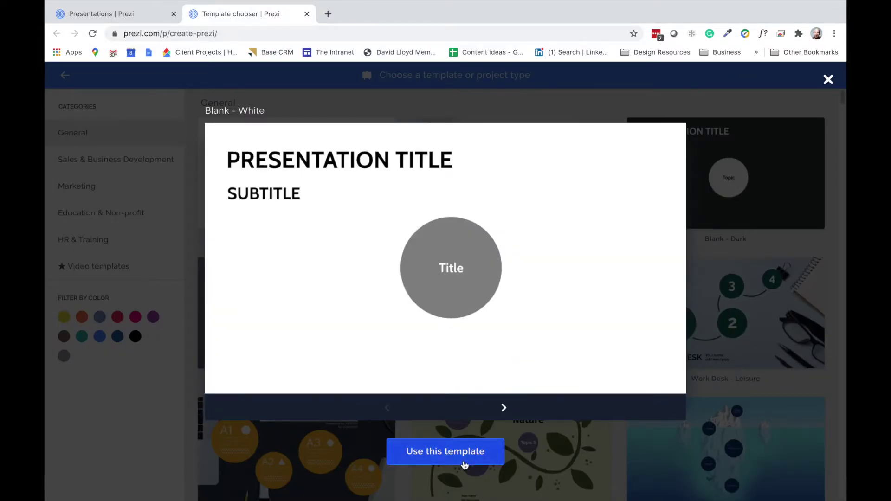
left_click(462, 463)
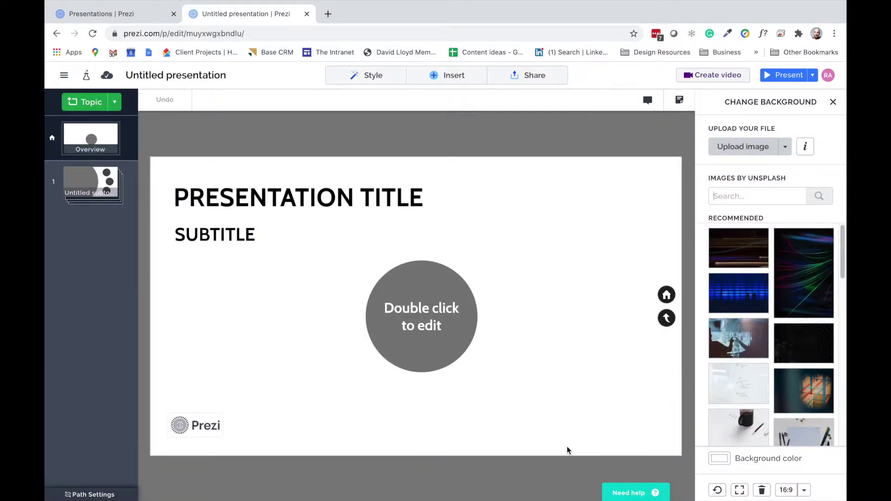
left_click(439, 355)
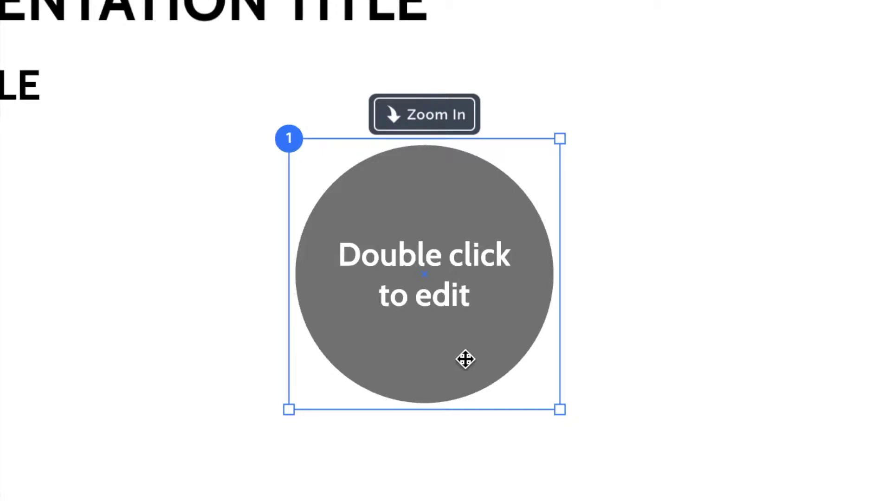
key("Delete")
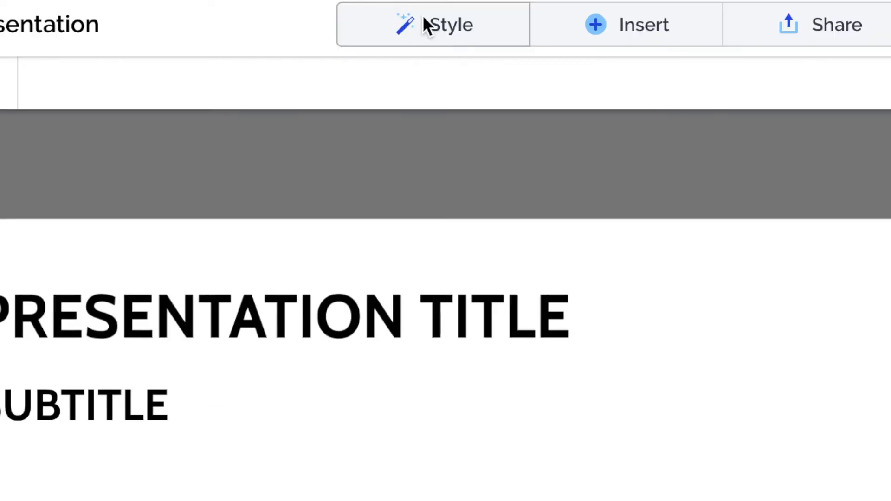
Create a new custom color palette named Ocean Plastics and check the upload sources for building it from a logo
left_click(361, 72)
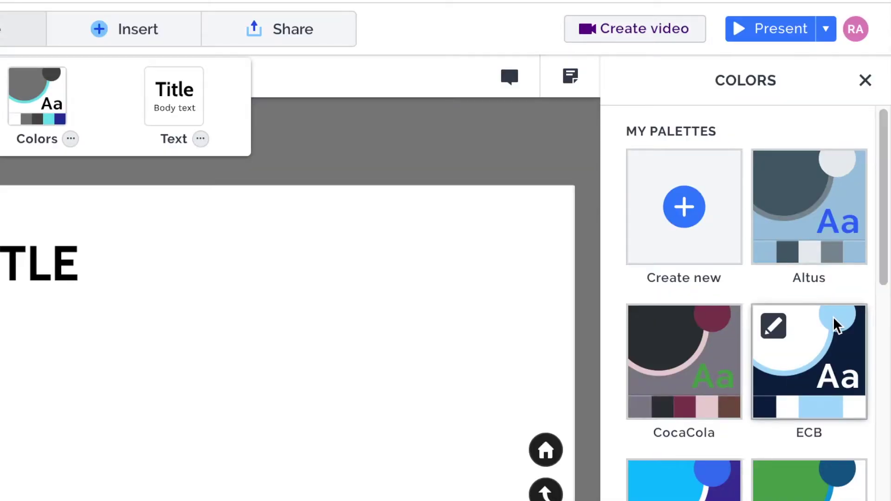
scroll(728, 442, "down", 1)
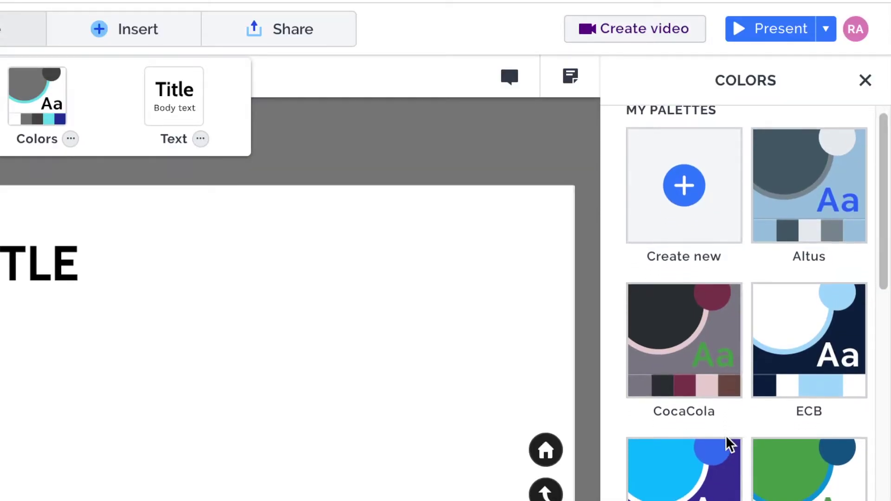
scroll(728, 442, "down", 3)
scroll(728, 432, "up", 4)
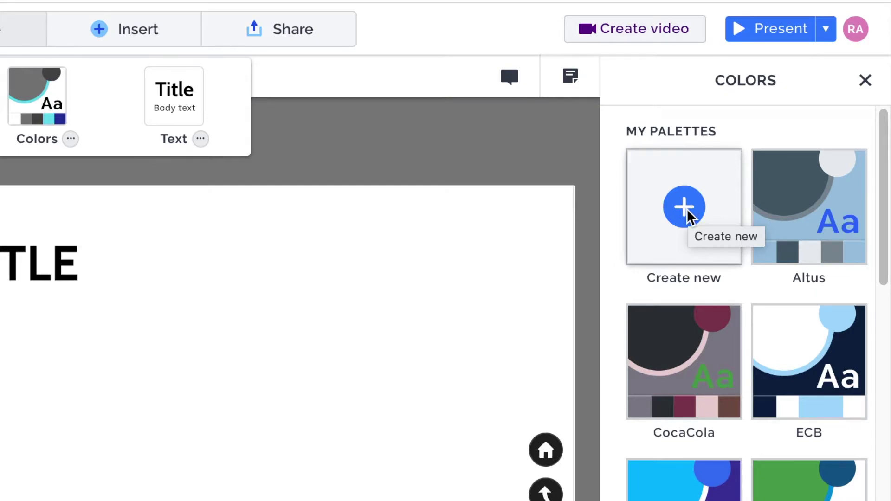
left_click(688, 217)
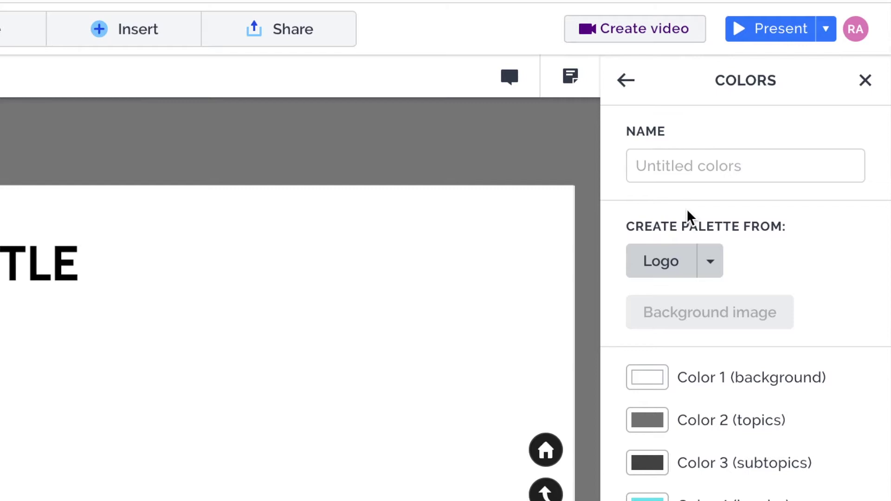
left_click(686, 166)
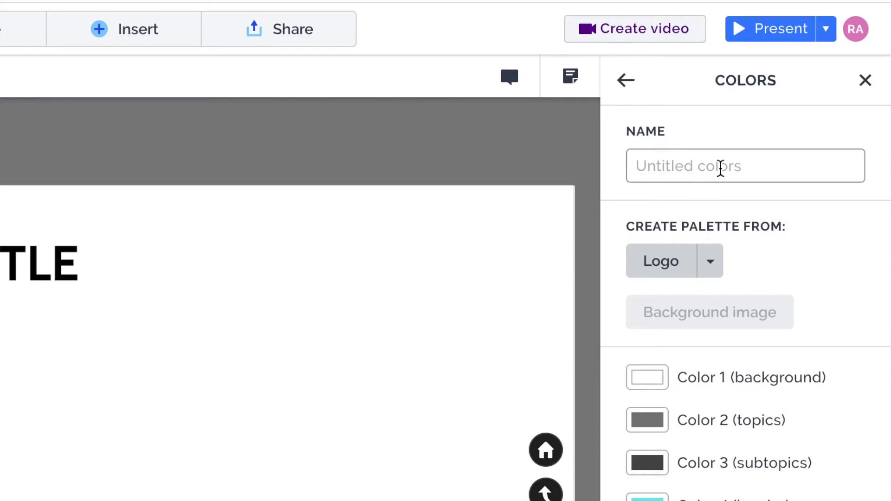
type("Ocean Pl")
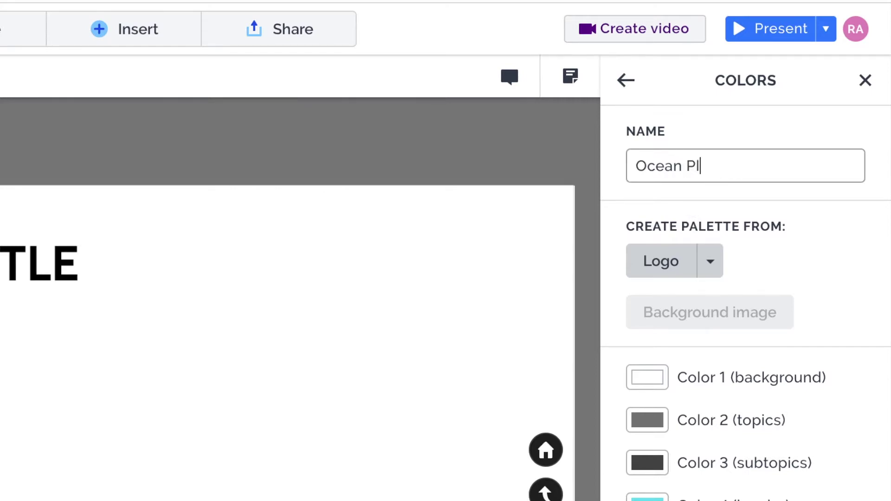
type("astics")
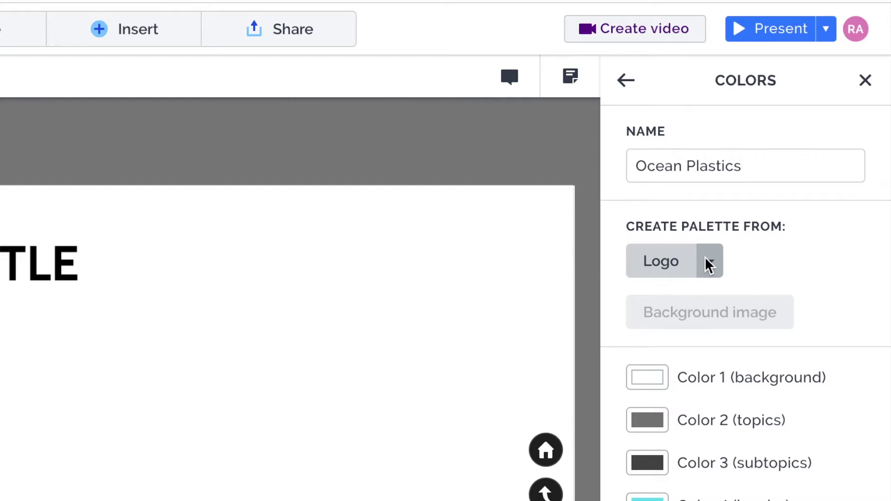
left_click(708, 265)
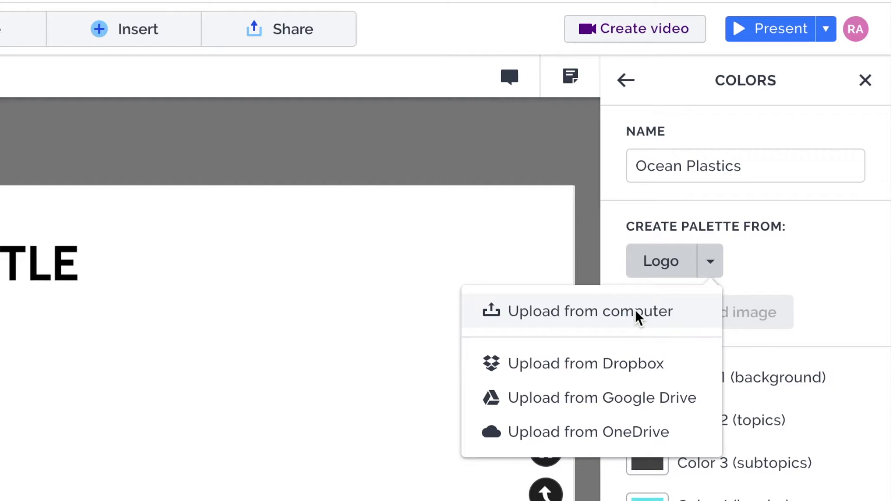
left_click(780, 281)
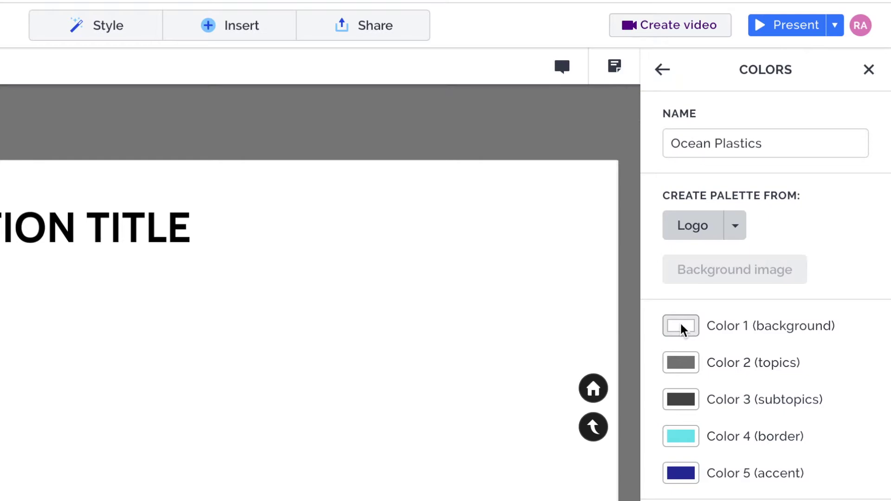
Set the palette's background color to a dark blue of RGB 53, 59, 171
left_click(681, 328)
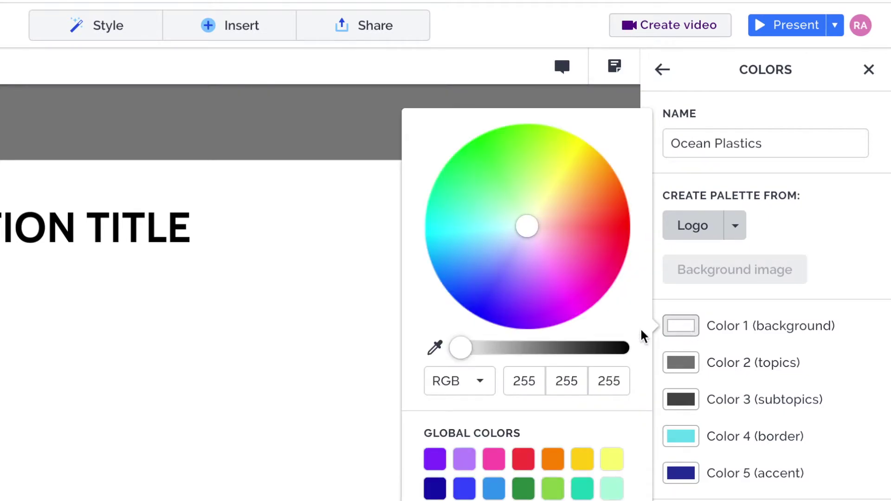
left_click(473, 385)
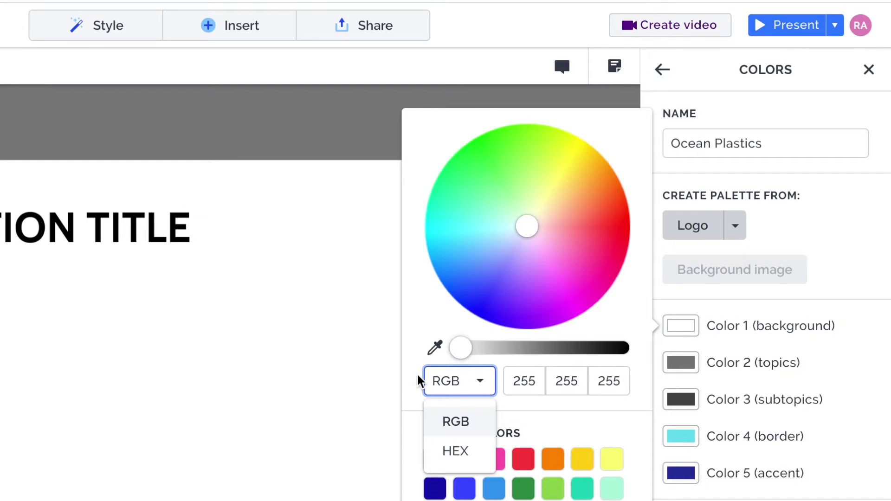
left_click(435, 348)
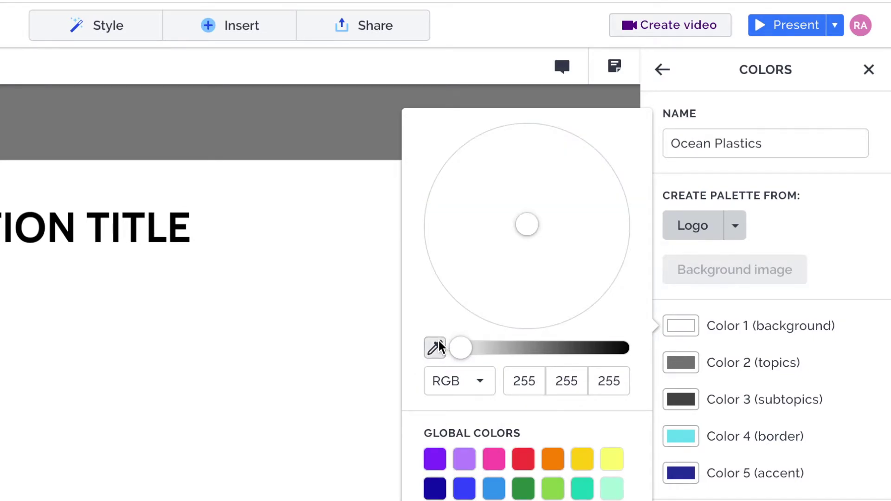
left_click(470, 390)
left_click(476, 291)
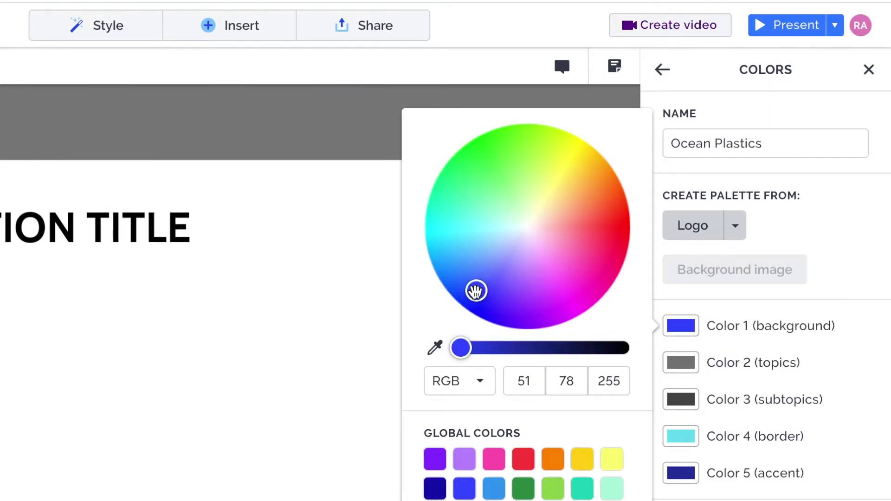
left_click(489, 305)
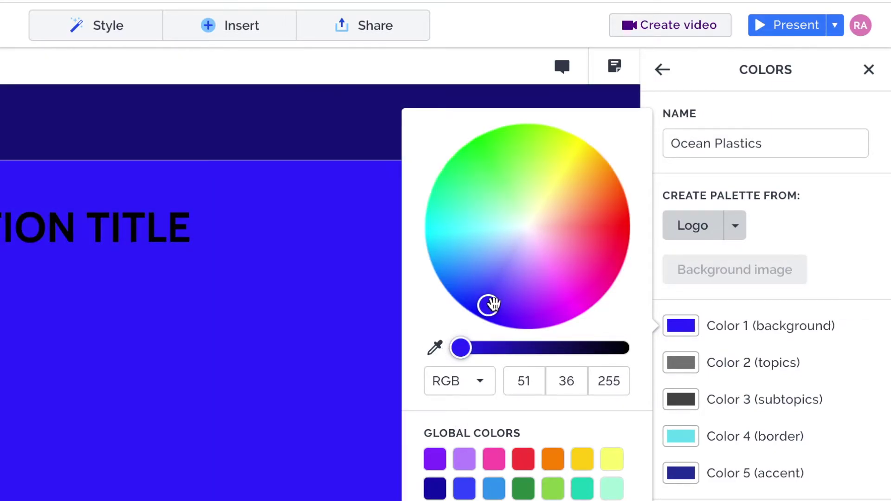
left_click_drag(503, 299, 489, 285)
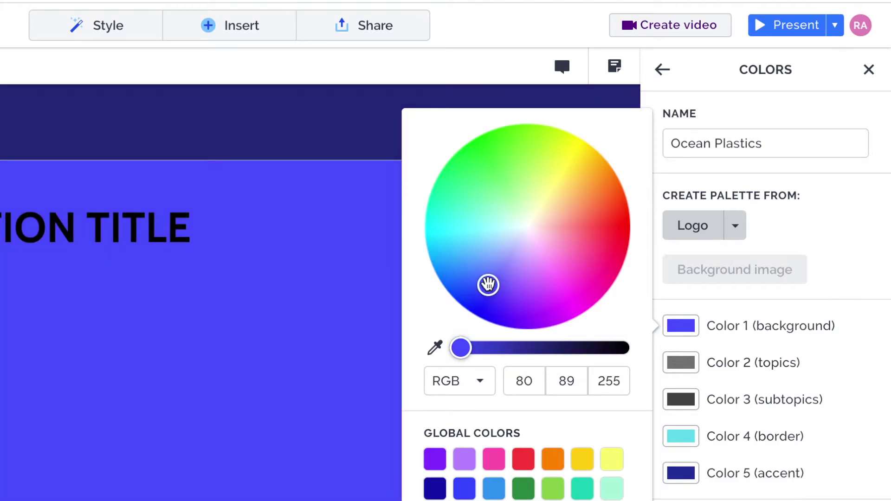
left_click_drag(462, 347, 514, 347)
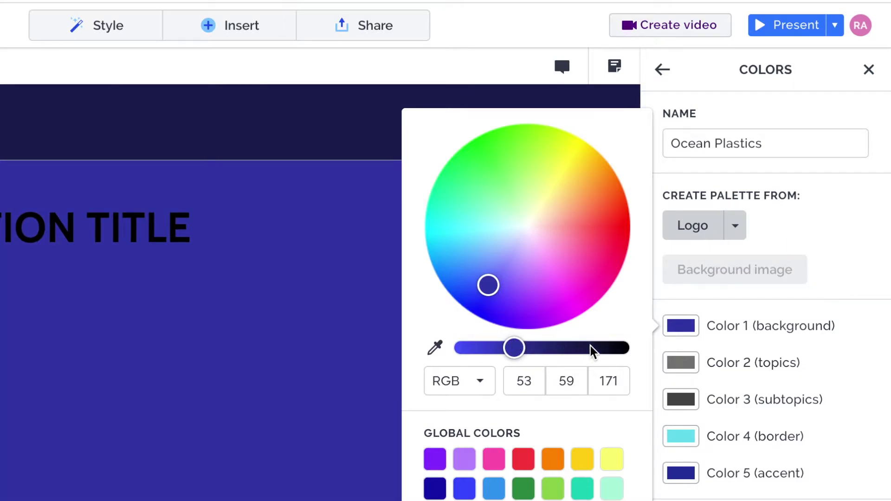
left_click(808, 329)
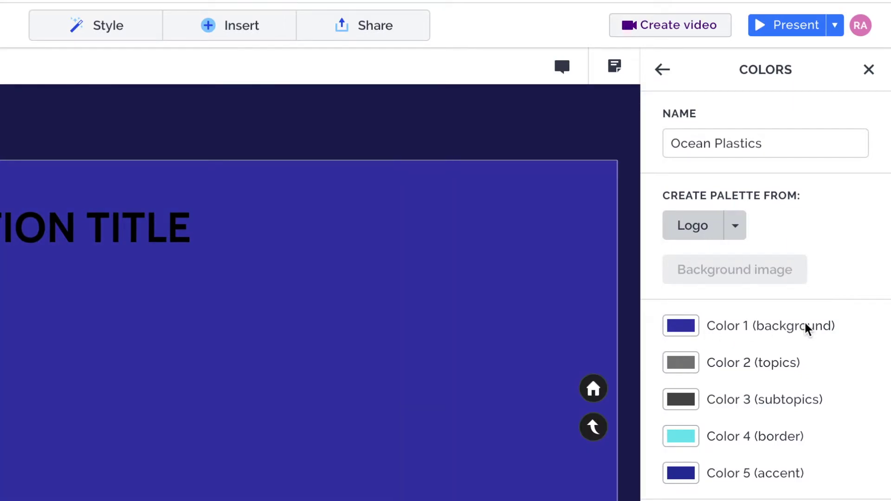
Set the palette's topics color to RGB 94, 173, 255 and its subtopics color to RGB 48, 118, 186
left_click(681, 363)
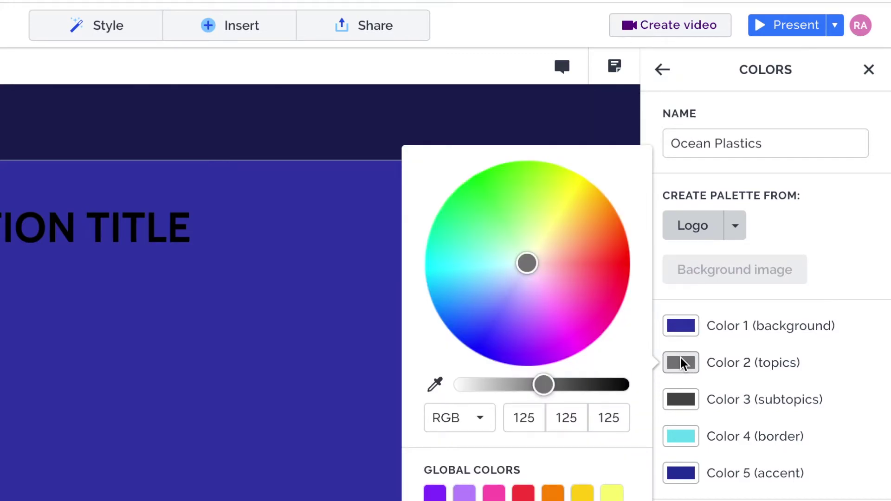
left_click(471, 295)
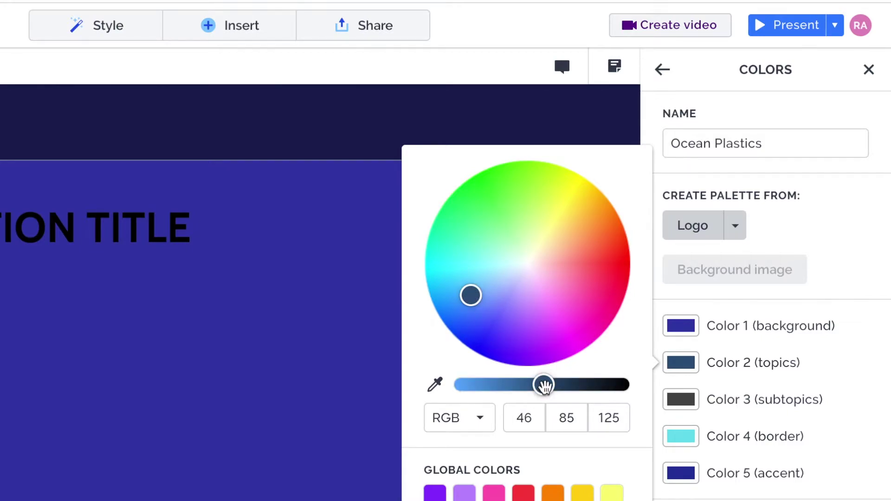
left_click_drag(544, 386, 461, 385)
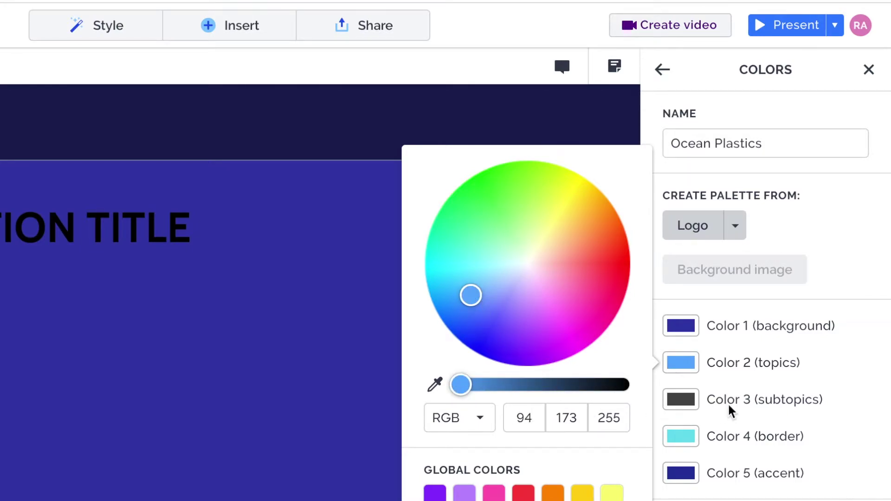
left_click(687, 402)
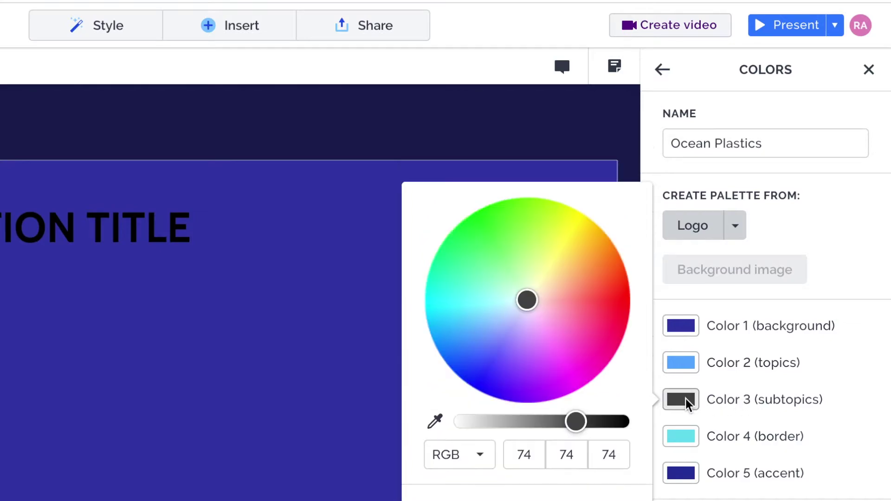
left_click(460, 338)
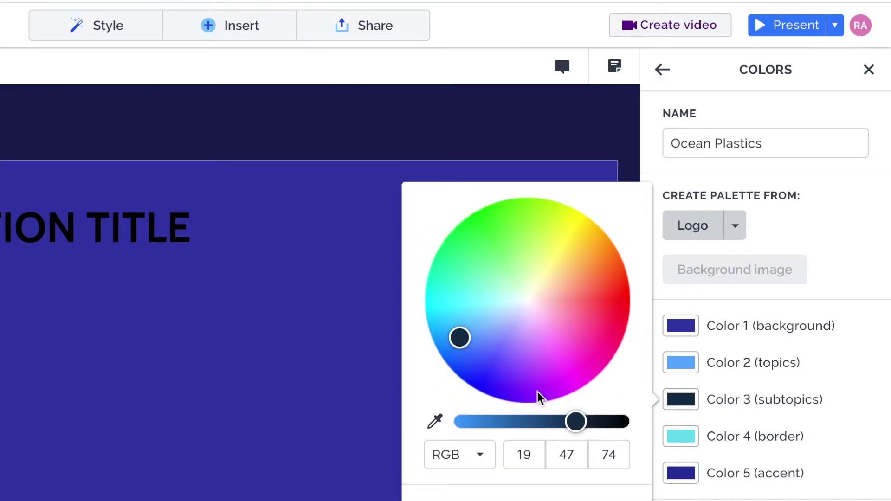
left_click_drag(575, 421, 505, 422)
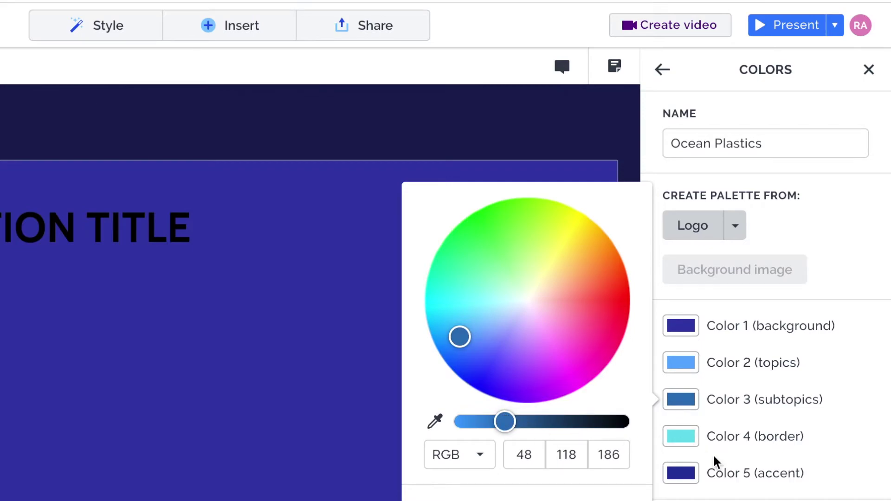
left_click(741, 449)
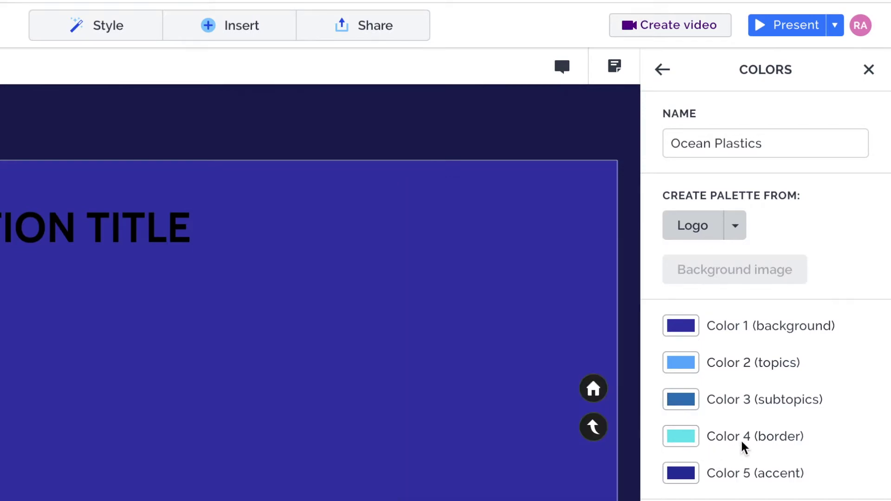
Change the palette's border color to white
left_click(687, 440)
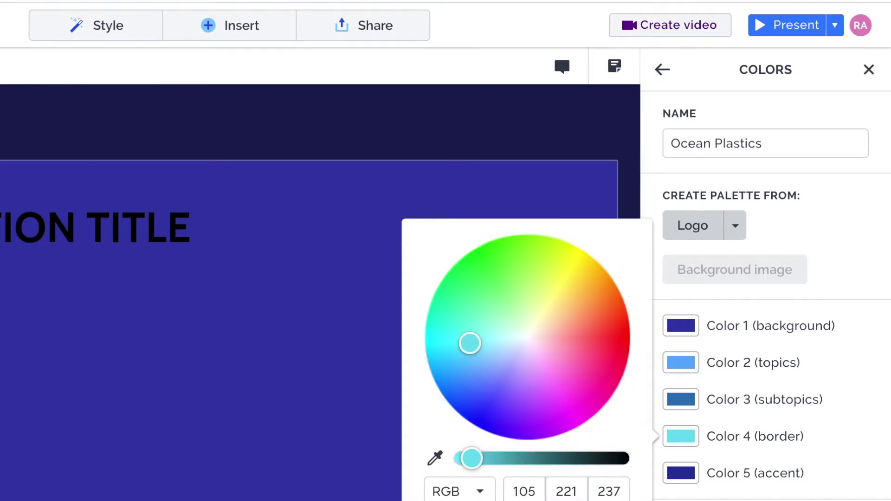
left_click(527, 336)
left_click(818, 436)
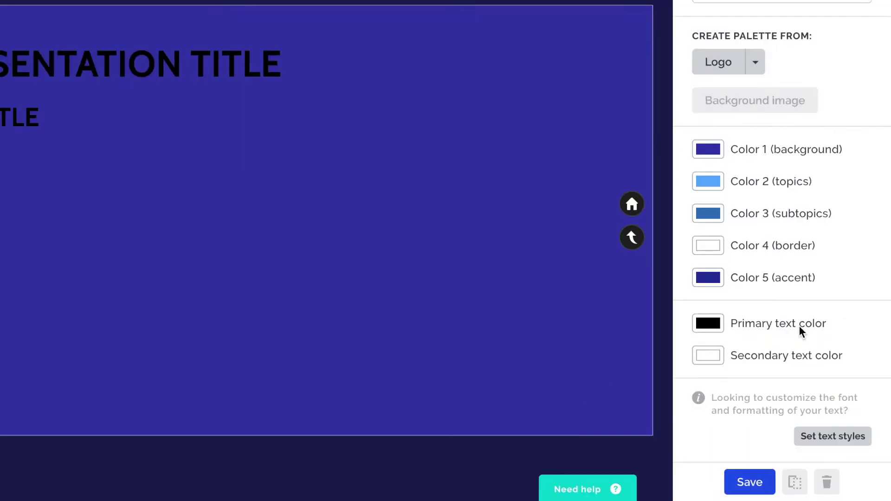
Set the primary text color to white and save the Ocean Plastics palette
left_click(709, 323)
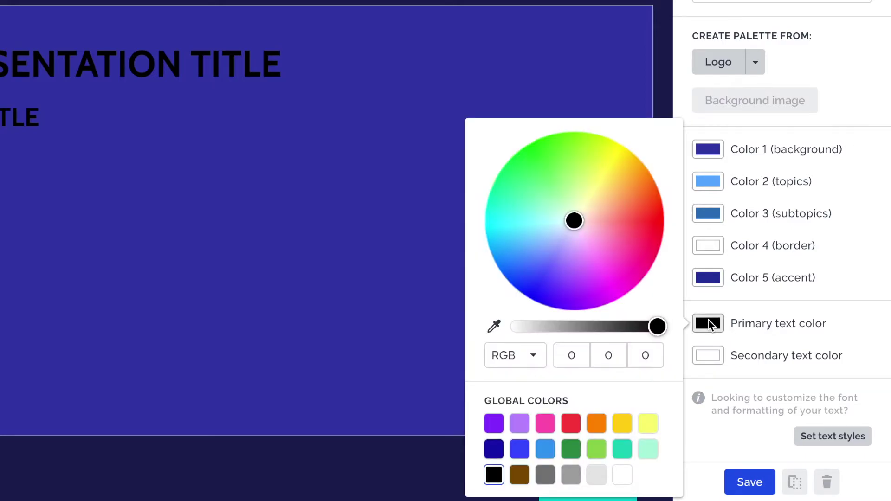
left_click(622, 475)
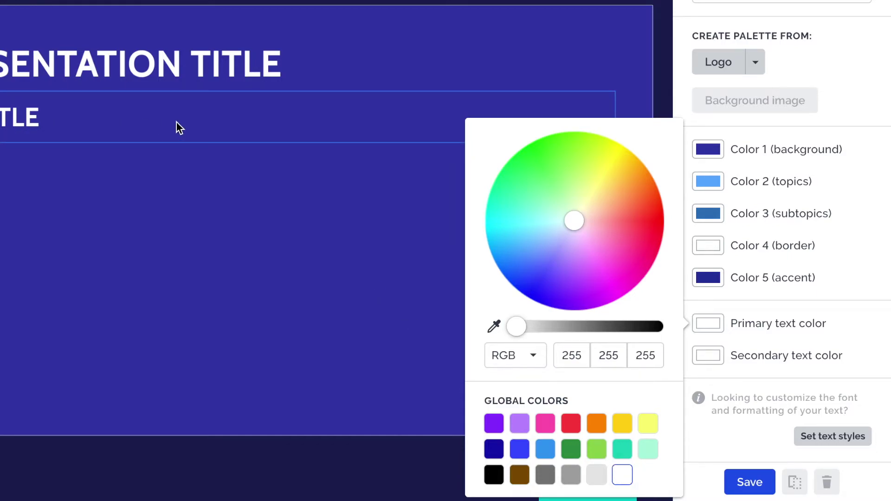
left_click(791, 361)
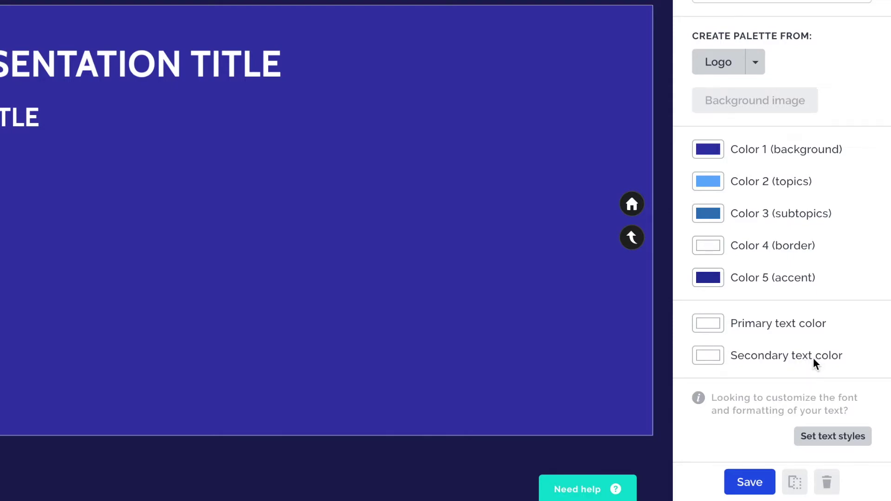
left_click(761, 481)
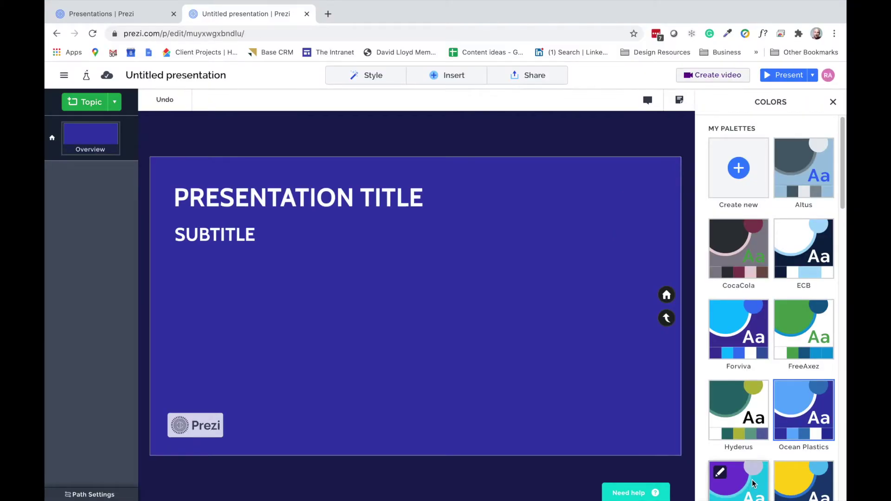
Look over the list of saved palettes including Ocean Plastics and close the color settings
scroll(739, 418, "down", 1)
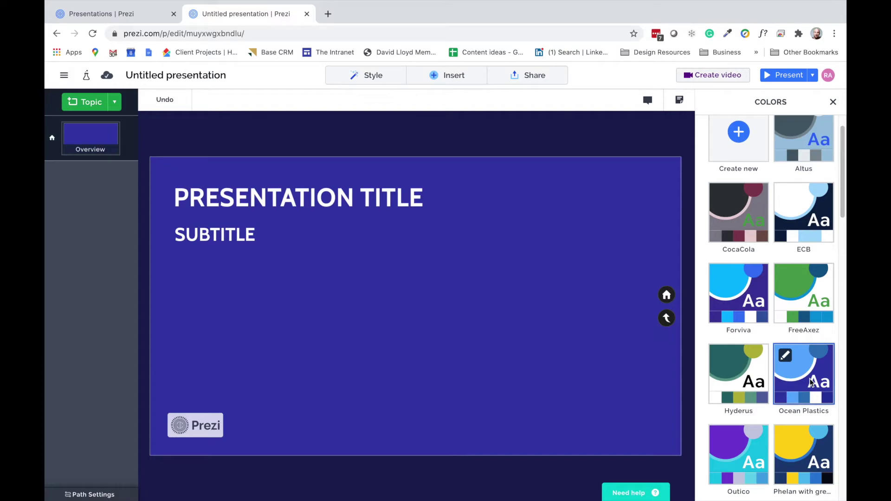
scroll(784, 328, "up", 1)
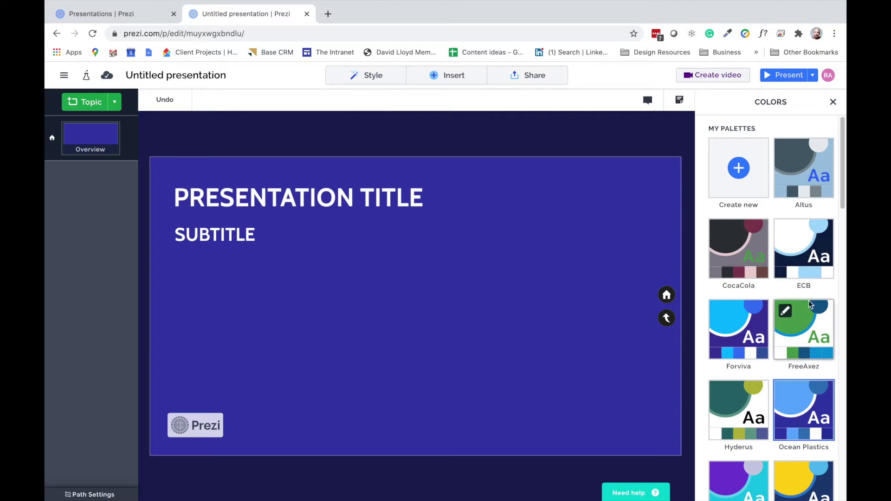
left_click(833, 103)
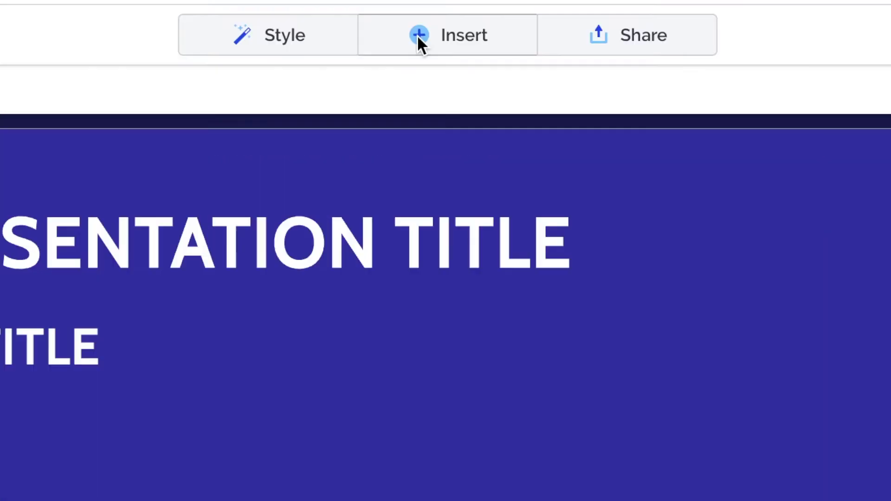
Create a new custom text style for the presentation and name it Ocean Plastics
left_click(417, 35)
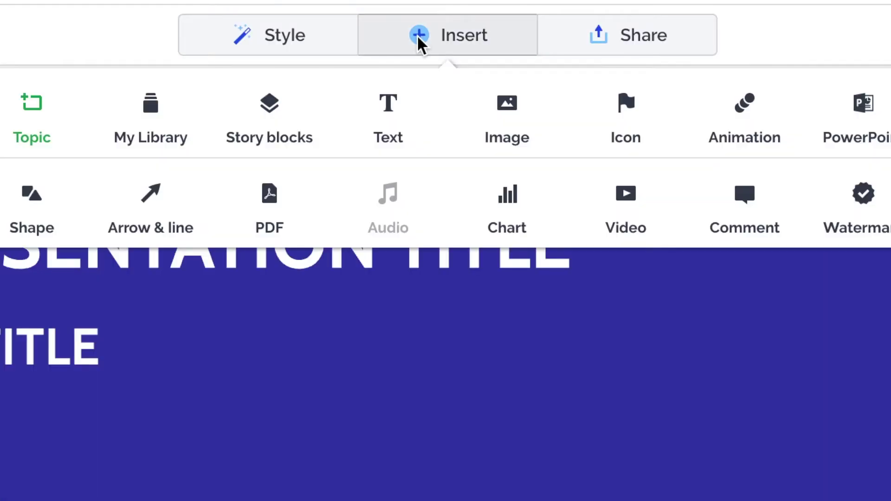
left_click(297, 35)
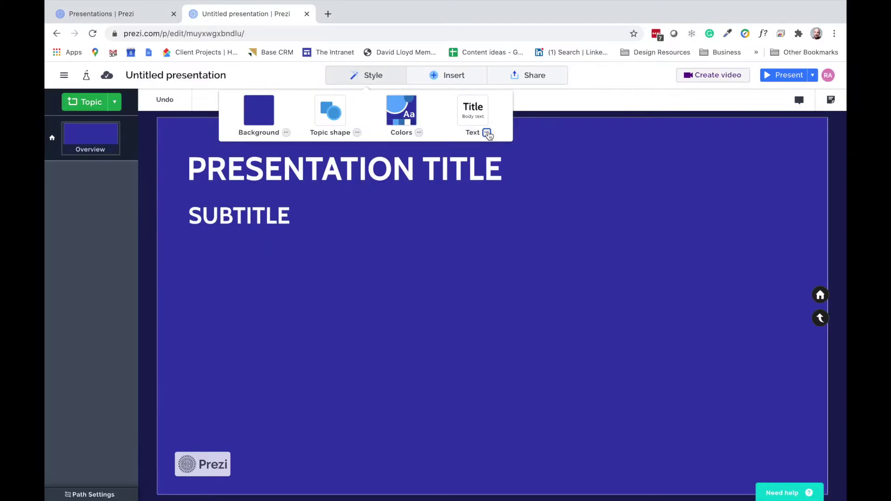
left_click(537, 162)
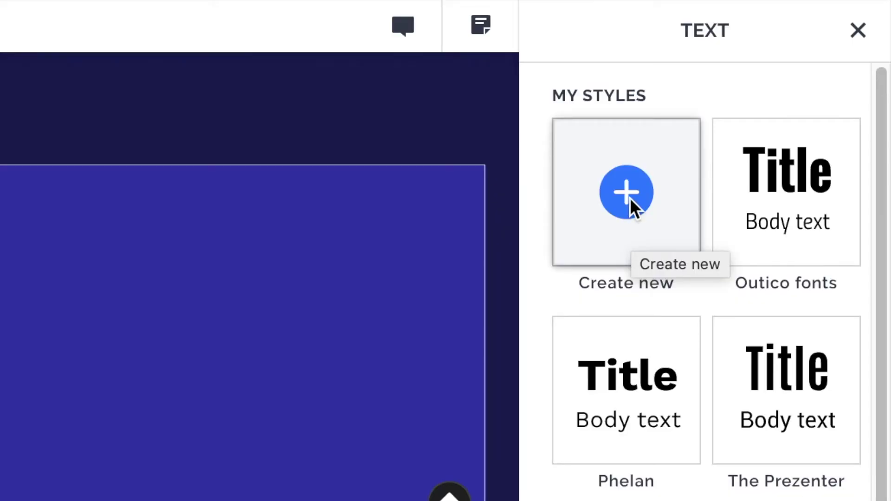
left_click(631, 198)
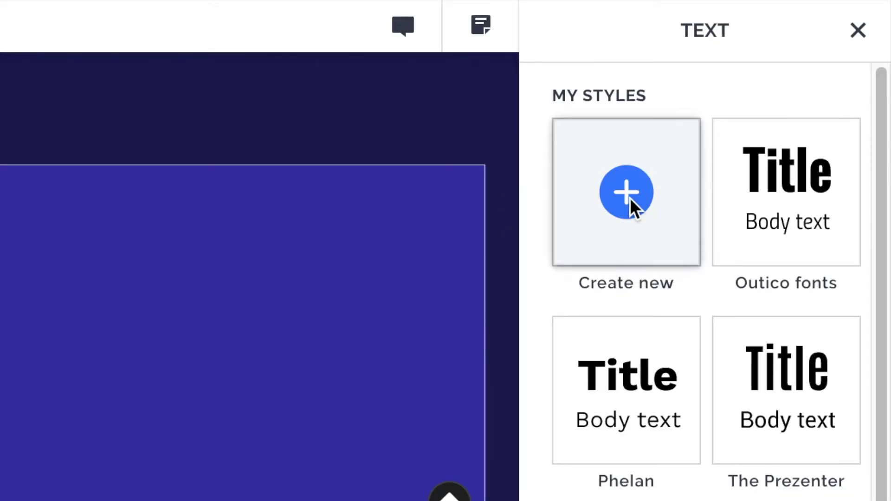
left_click(634, 141)
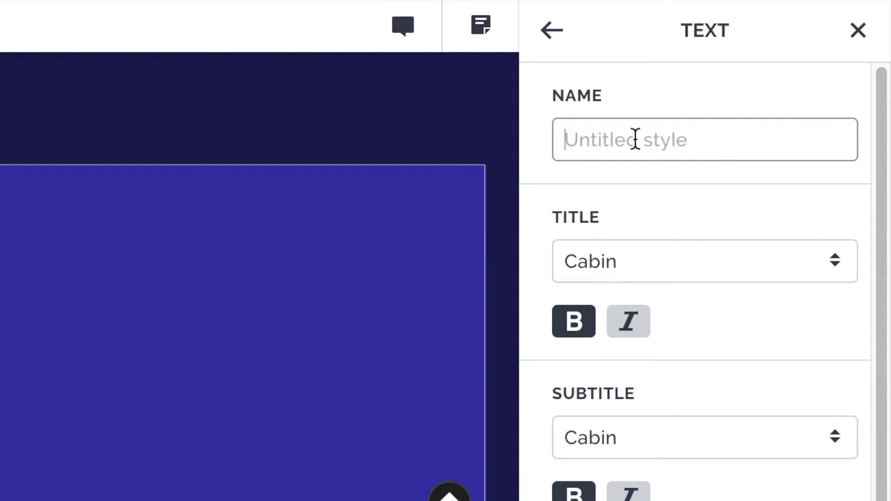
type("Ocean")
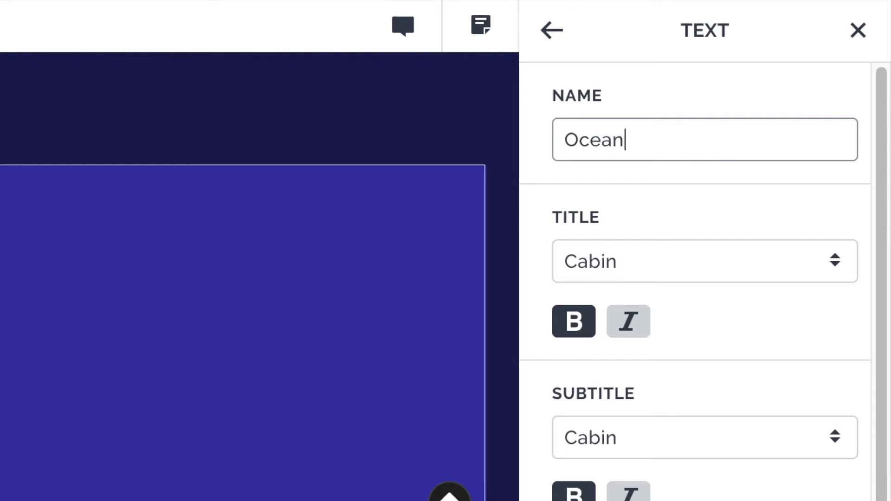
type(" Plastics")
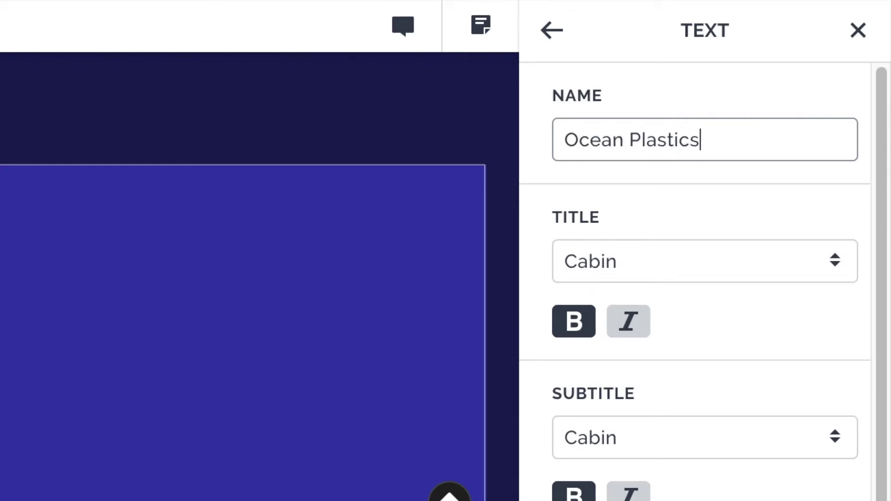
left_click(634, 205)
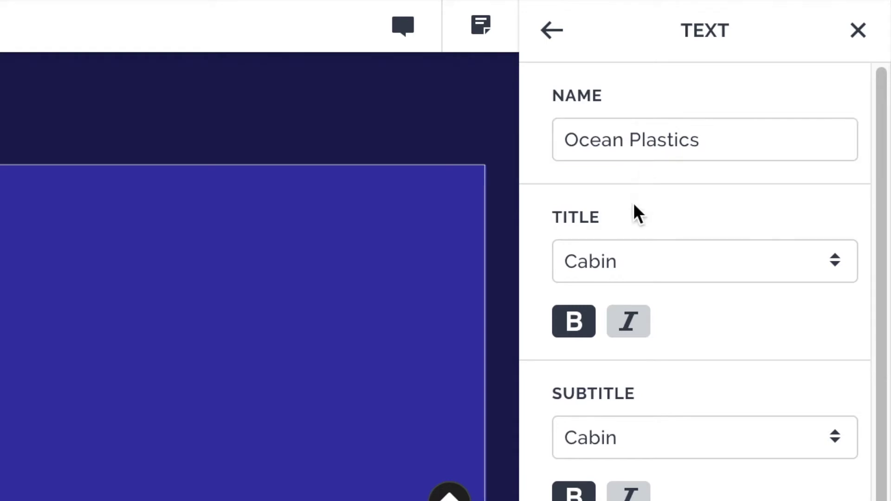
Set the title font of the Ocean Plastics text style to Bebas Neue
left_click(733, 262)
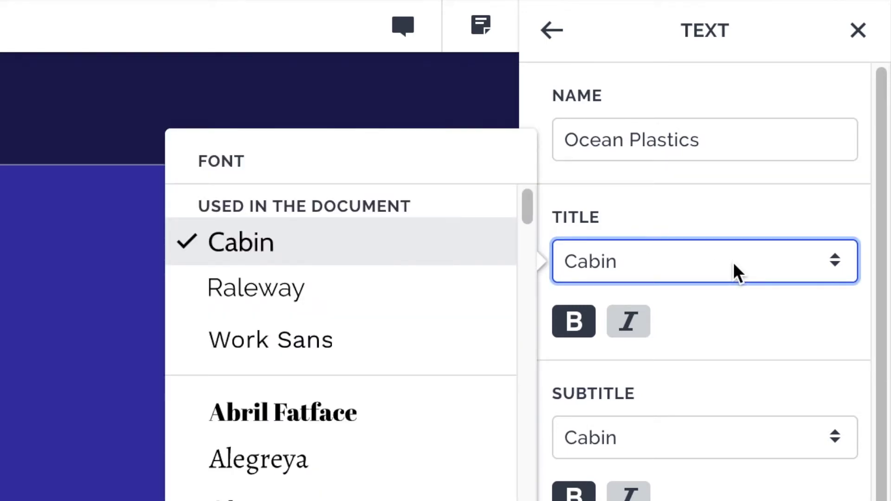
scroll(319, 364, "down", 10)
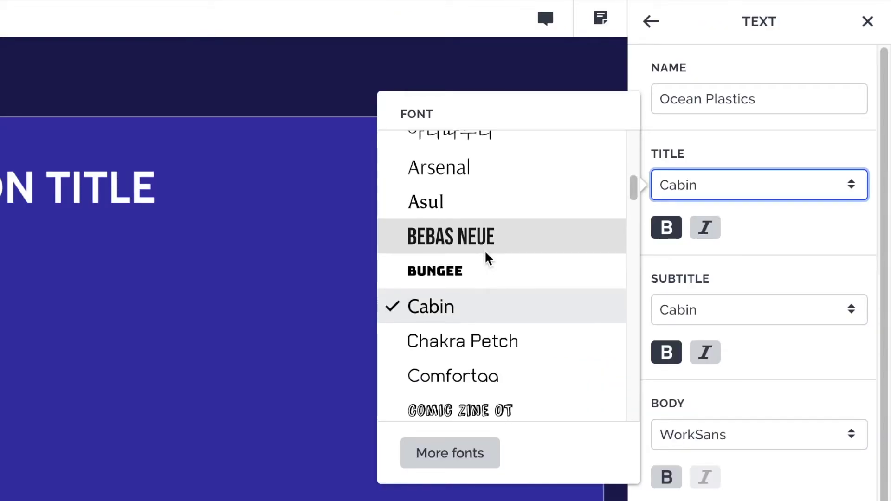
scroll(488, 259, "down", 2)
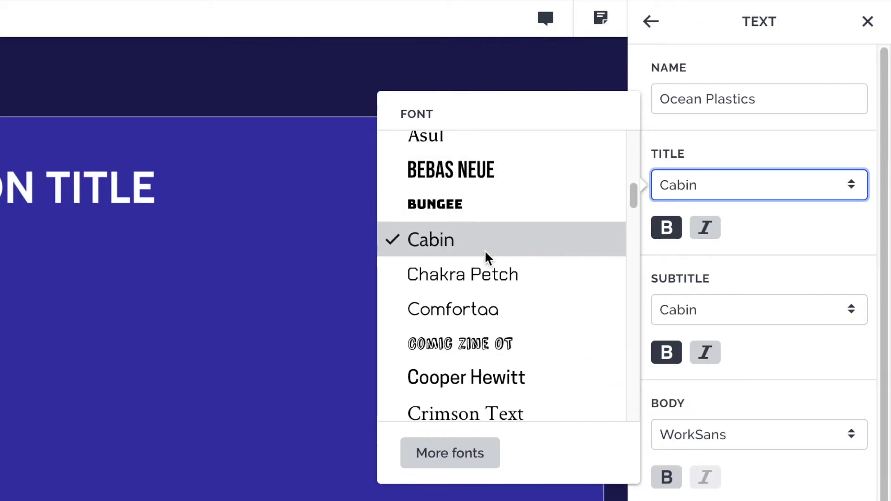
scroll(488, 259, "down", 1)
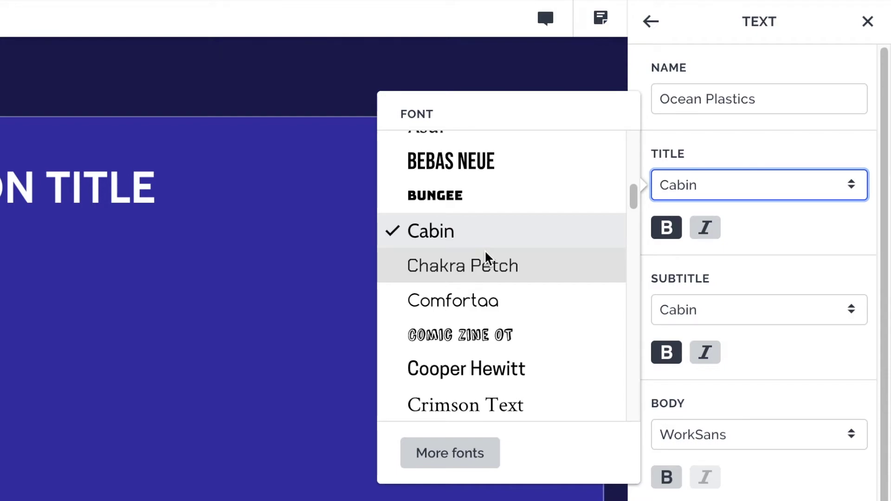
scroll(487, 259, "up", 1)
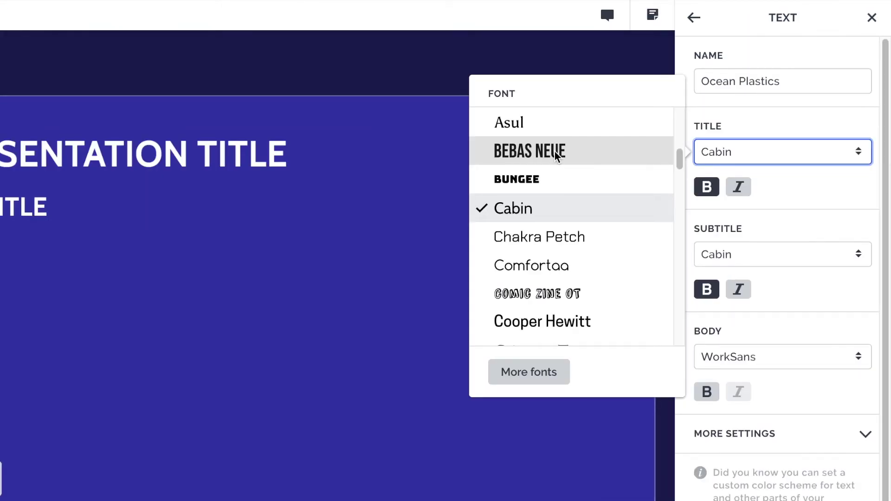
left_click(555, 151)
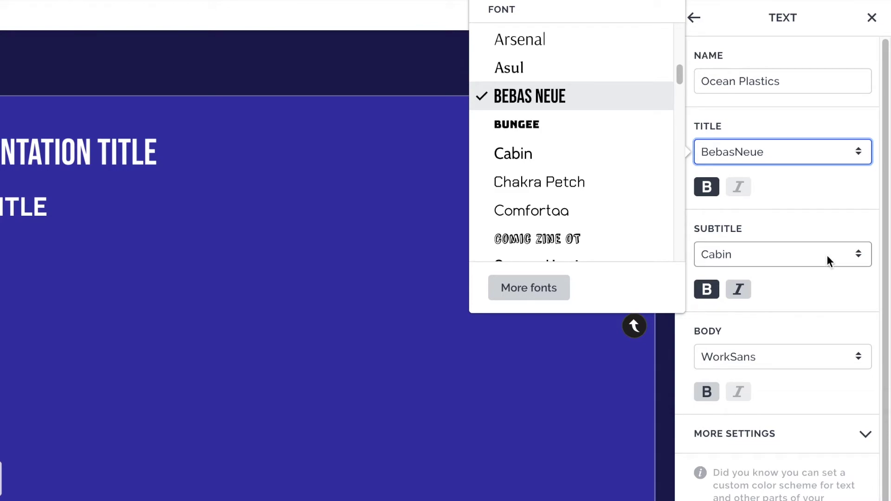
Keep Work Sans as the body font, save the Ocean Plastics text style and close the text settings
left_click(781, 361)
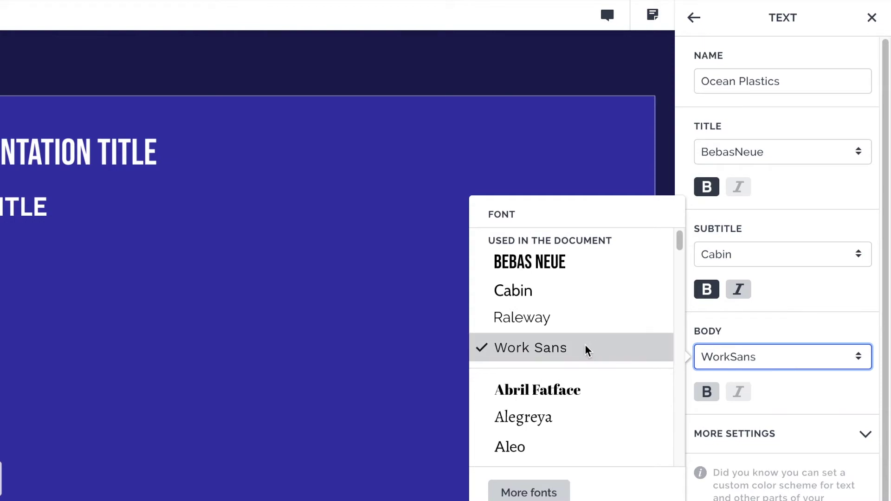
left_click(797, 355)
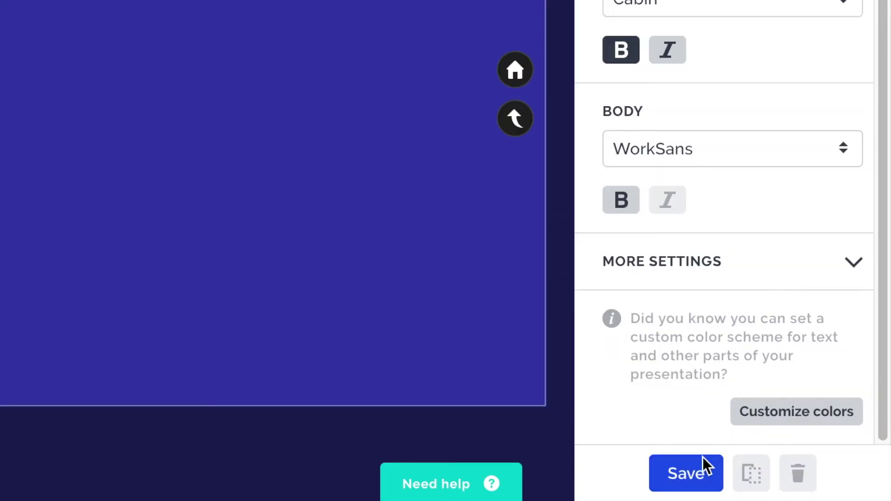
left_click(692, 469)
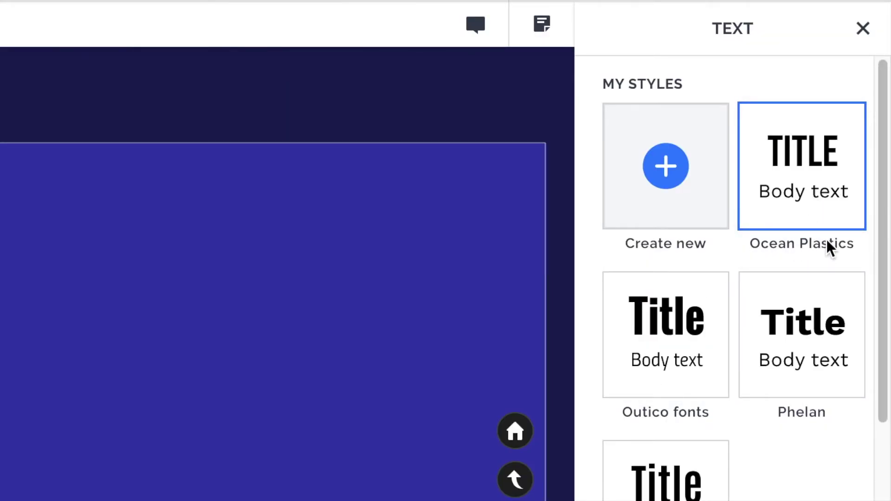
mouse_move(810, 159)
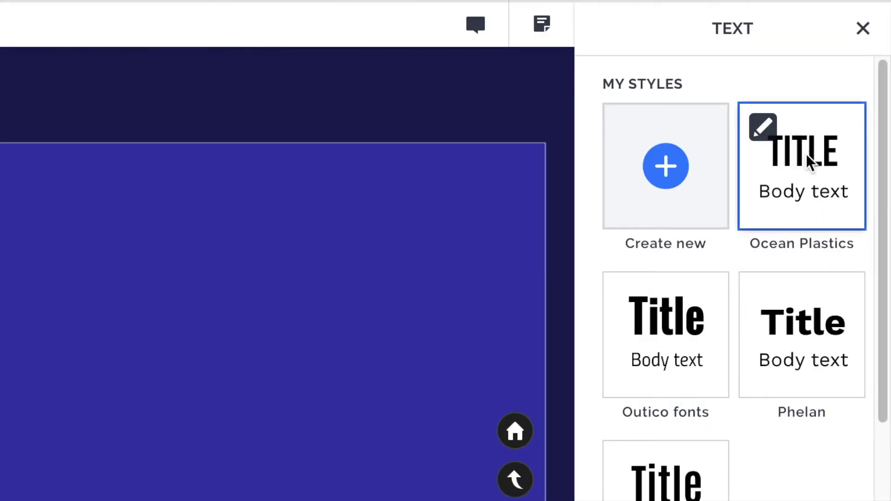
left_click(864, 29)
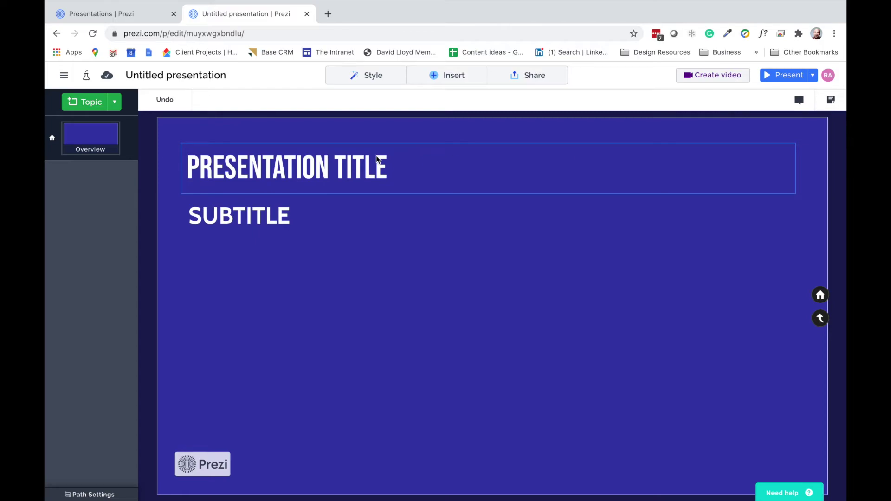
Open the presentation's background settings and search the Unsplash images for Ocean
left_click(385, 77)
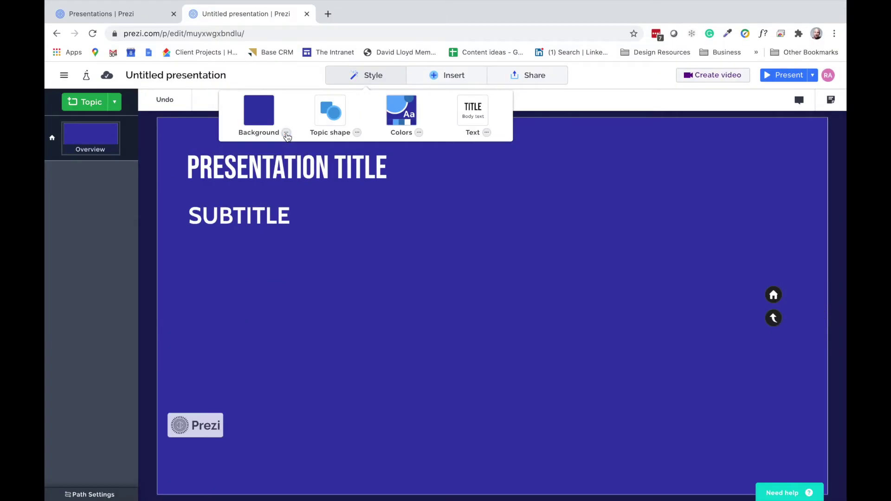
left_click(283, 138)
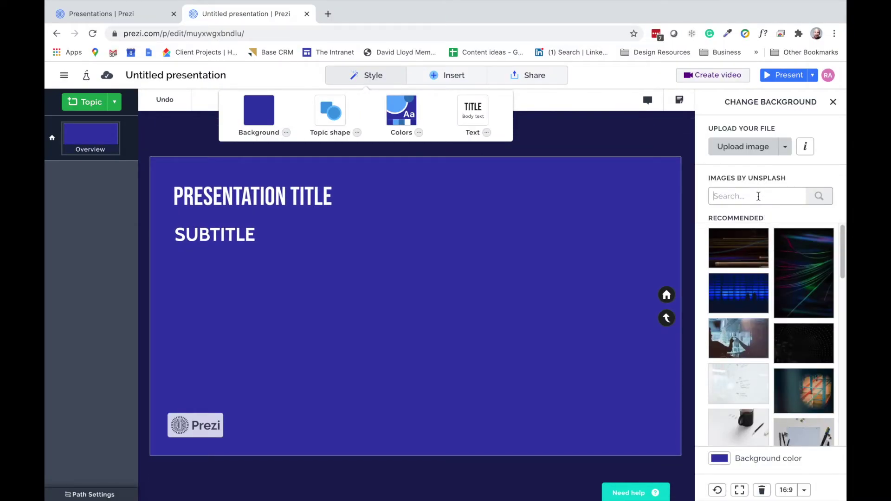
left_click(759, 196)
type("Ocean")
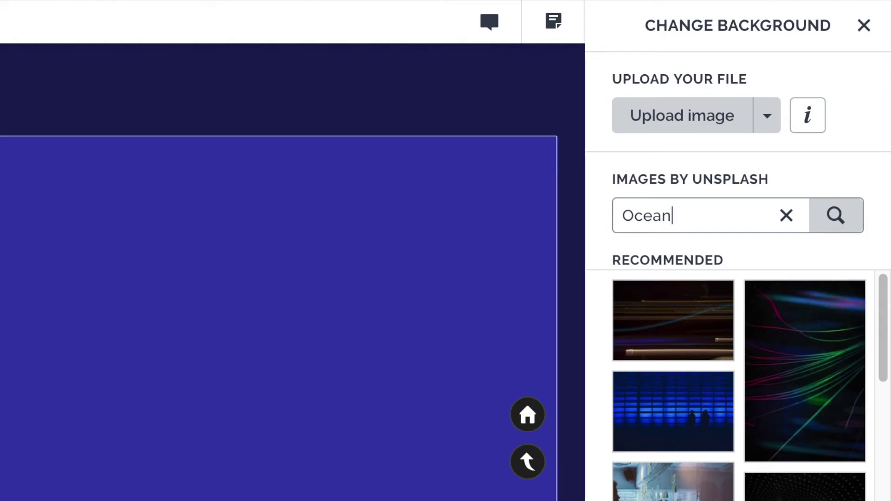
key("Return")
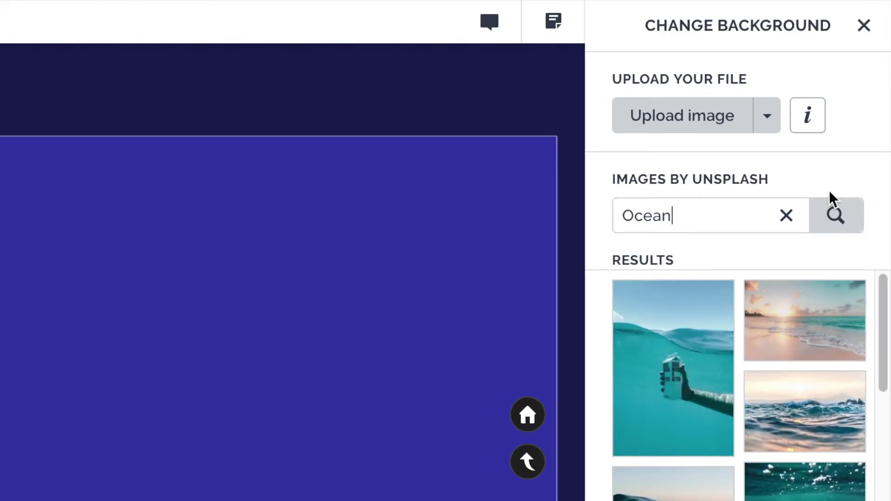
Apply the dark green underwater photo with bubbles from the Ocean results as the background
scroll(727, 418, "down", 1)
scroll(729, 420, "down", 1)
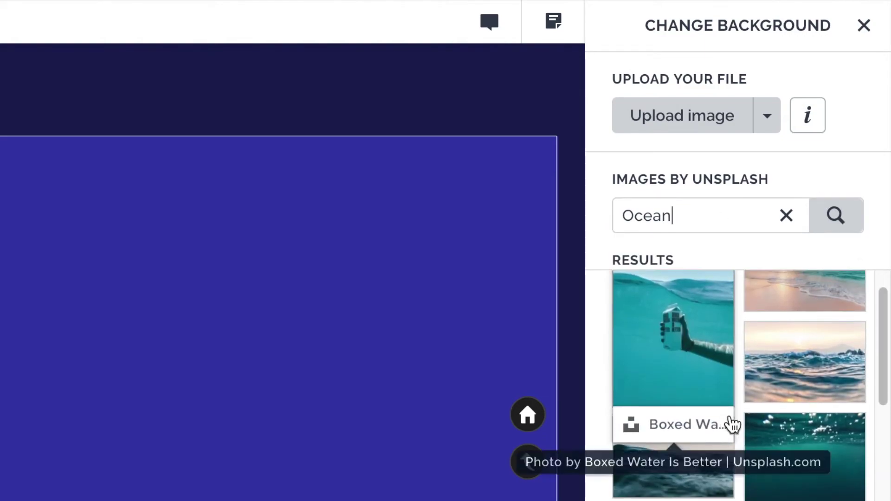
left_click(806, 457)
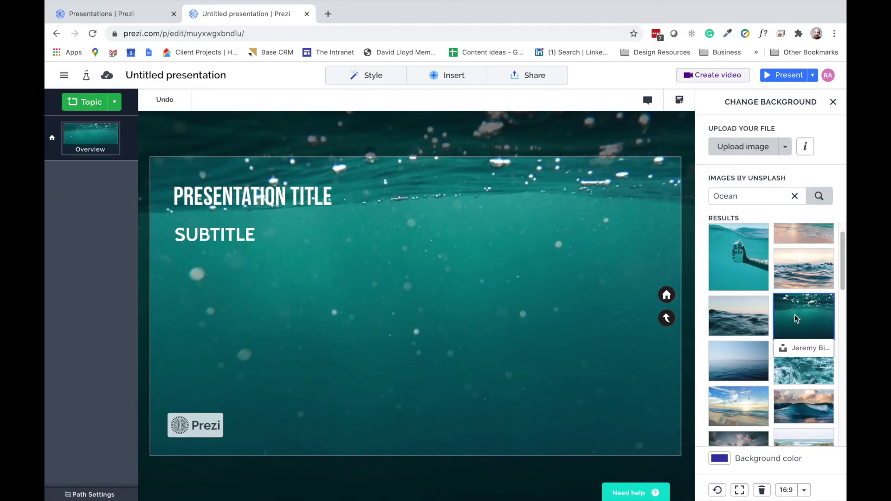
scroll(797, 319, "down", 1)
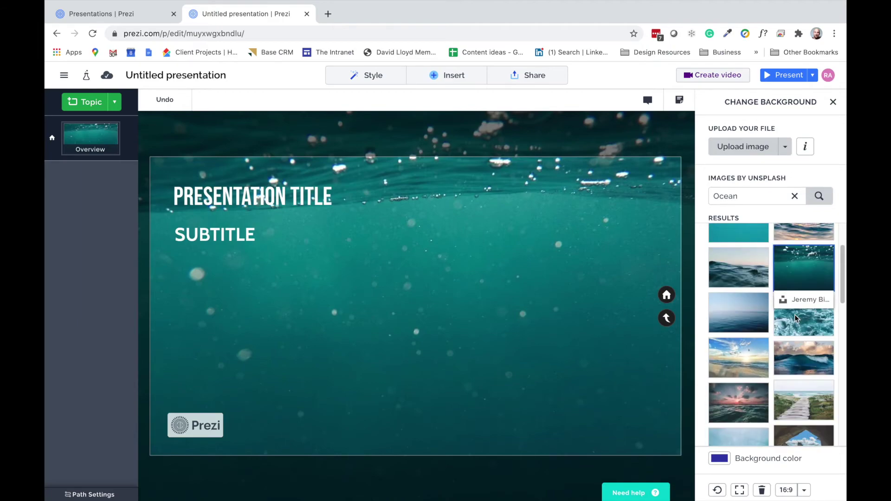
scroll(795, 315, "up", 2)
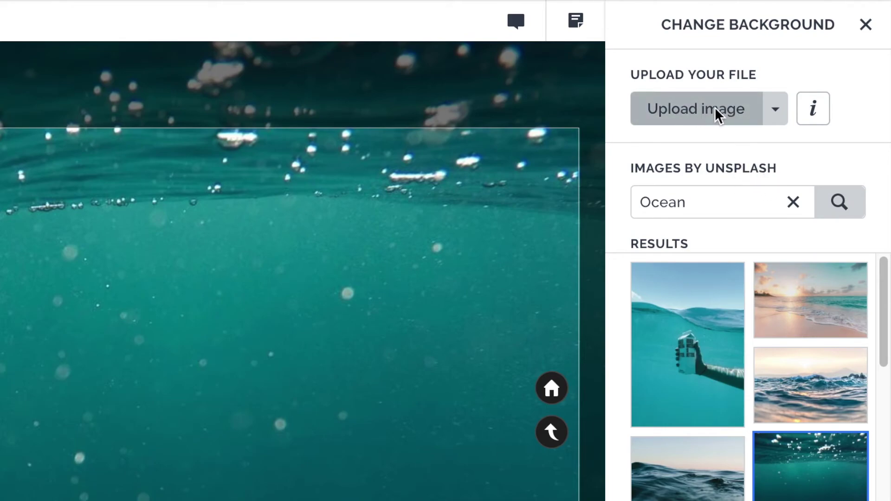
Upload Background.jpg from the Images folder as the presentation's background
left_click(690, 110)
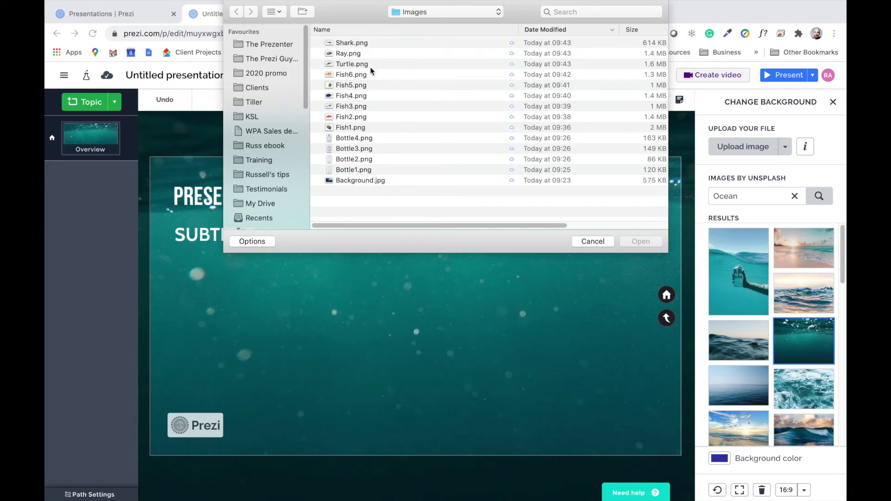
left_click(356, 180)
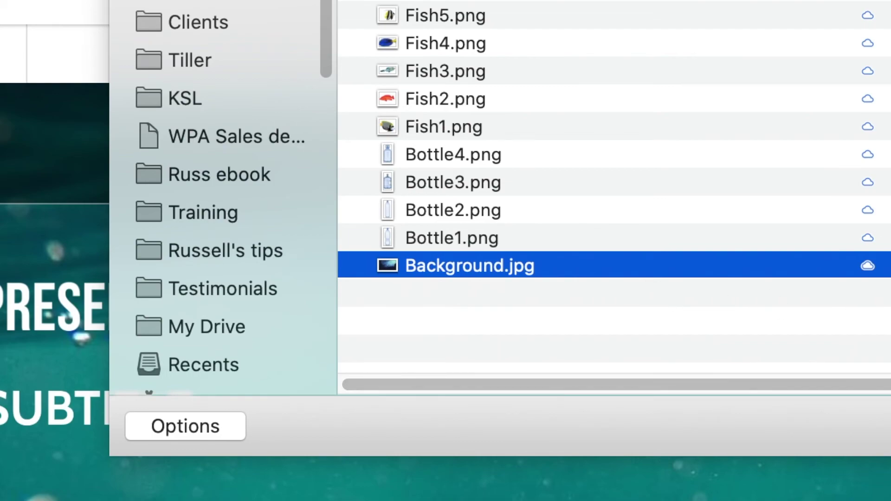
key("Return")
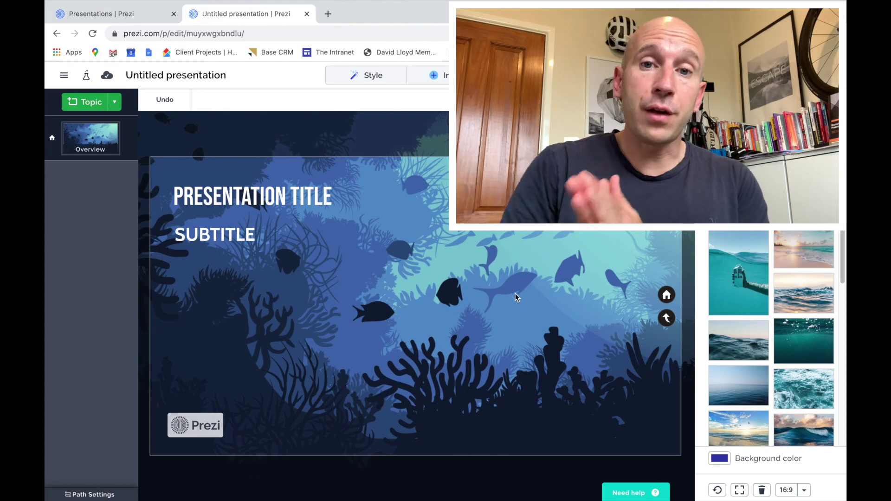
Open the presentation title text on the overview for editing
left_click(299, 197)
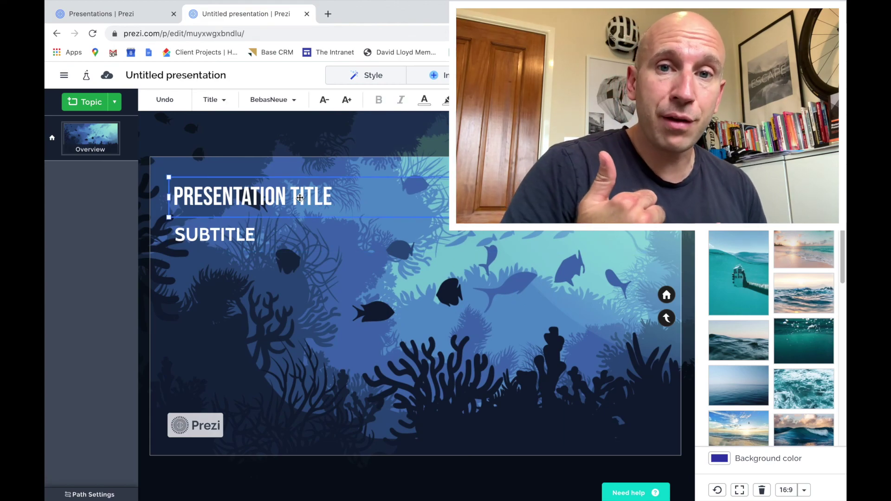
left_click(299, 197)
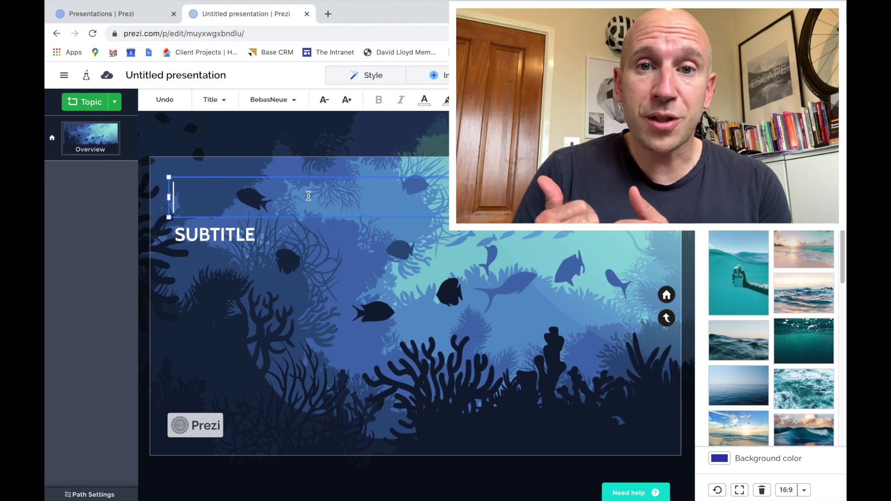